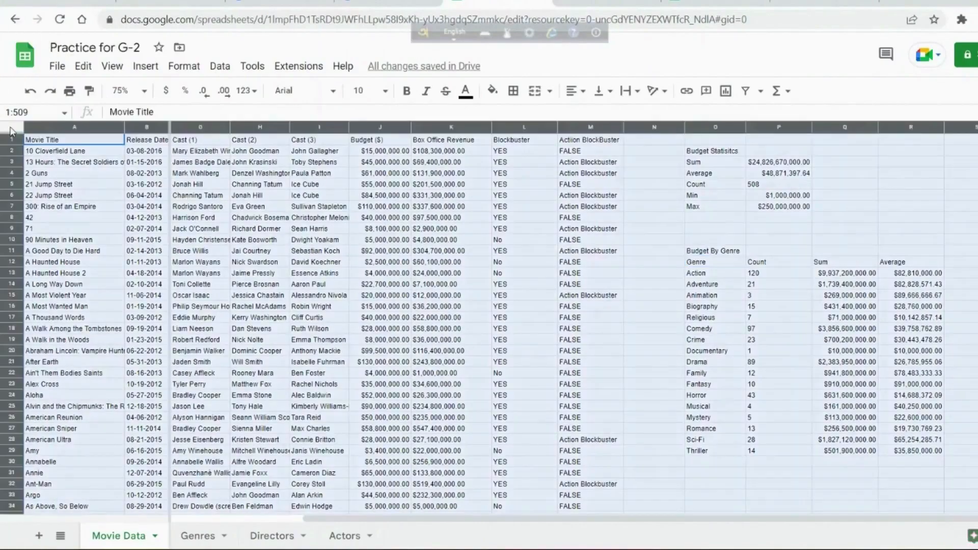
Step: Set the font of the header row in the Movie Data sheet to Roboto at size 14
{"action": "left_click", "coordinate": [9, 137]}
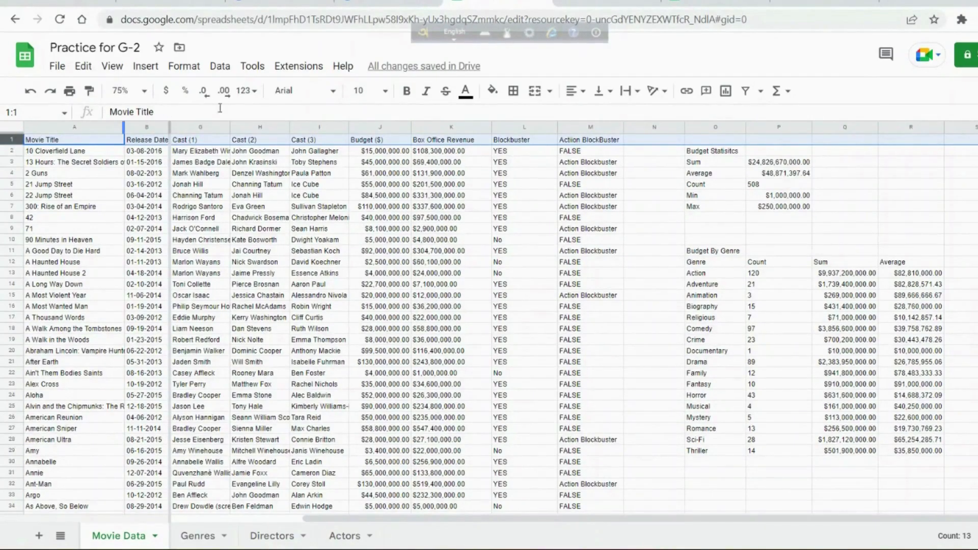
{"action": "left_click", "coordinate": [327, 96]}
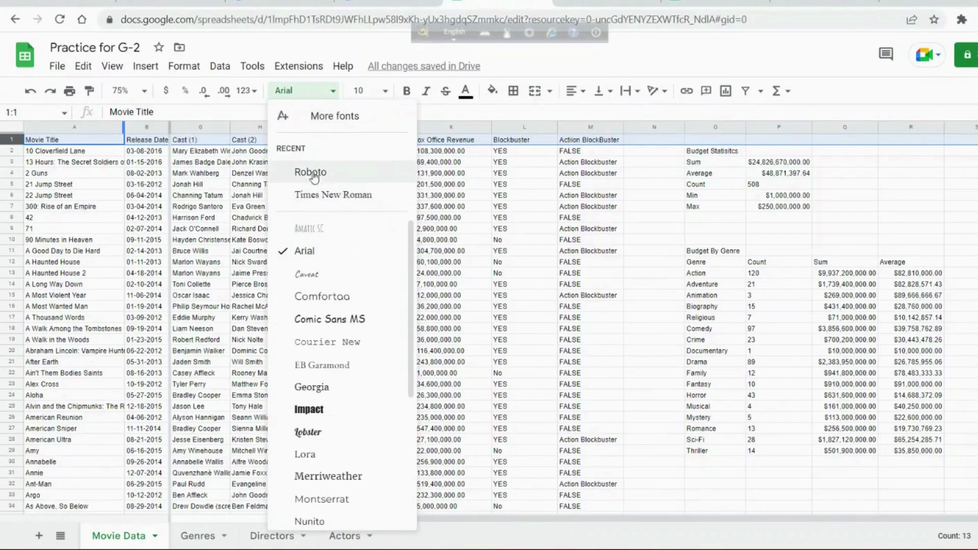
{"action": "left_click", "coordinate": [314, 172]}
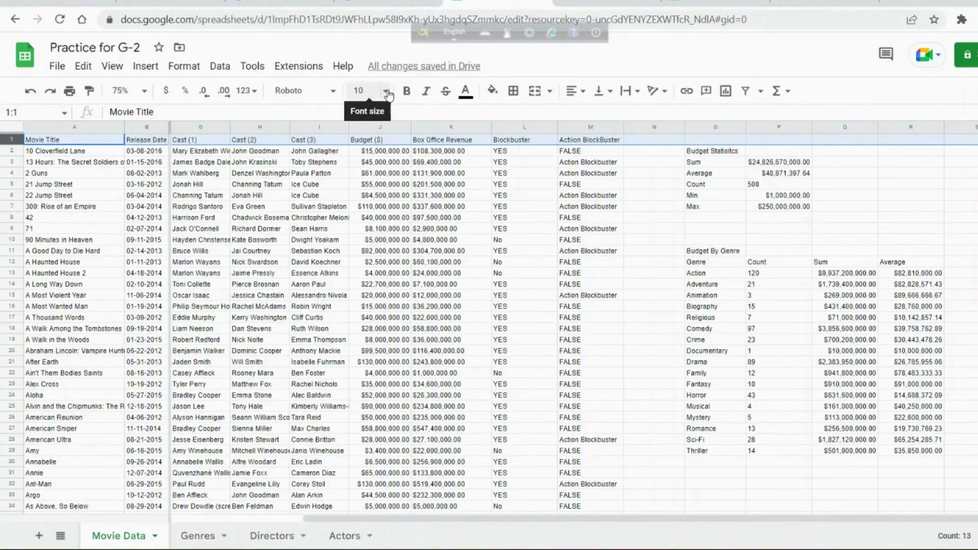
{"action": "left_click", "coordinate": [387, 92]}
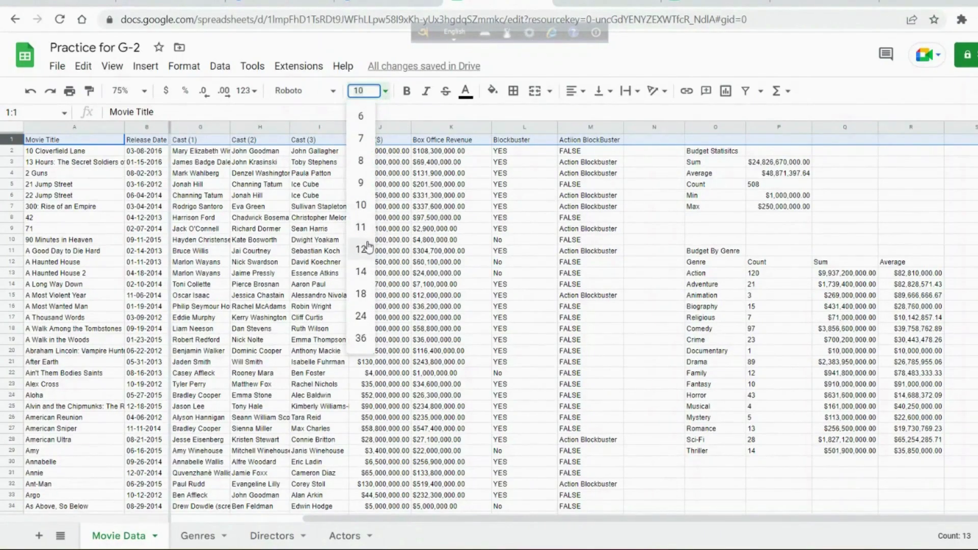
{"action": "left_click", "coordinate": [367, 274]}
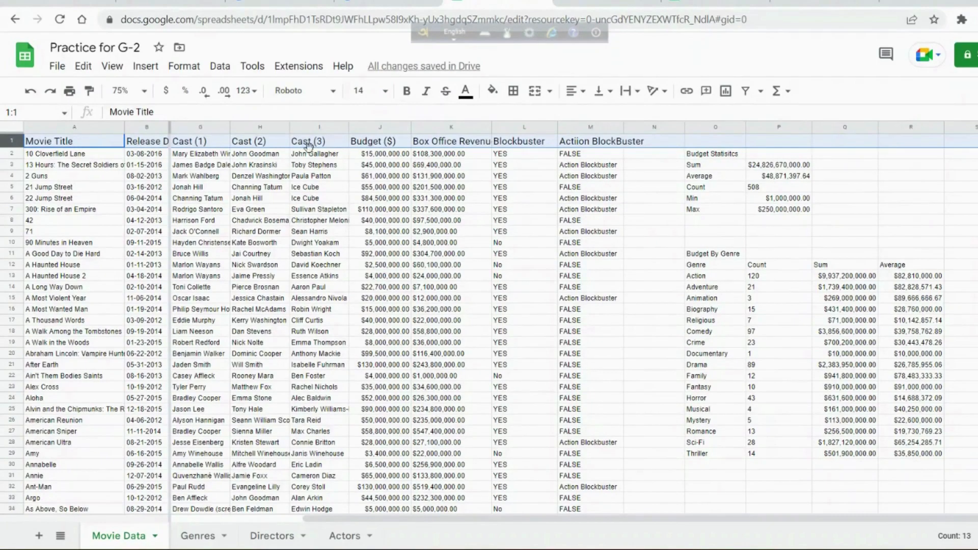
Step: Merge the budget statistics title cells O2:P2 into one cell using Merge all
{"action": "left_click", "coordinate": [184, 67]}
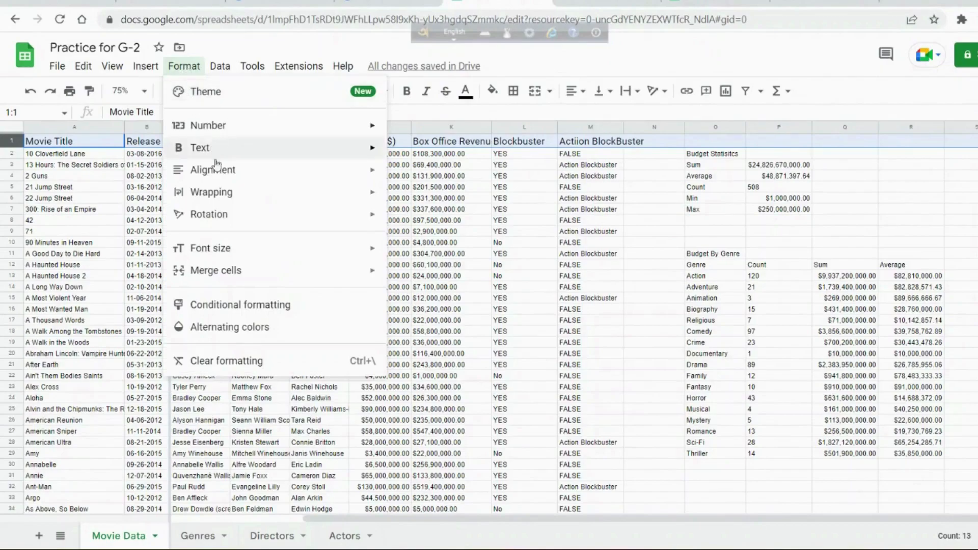
{"action": "mouse_move", "coordinate": [220, 257]}
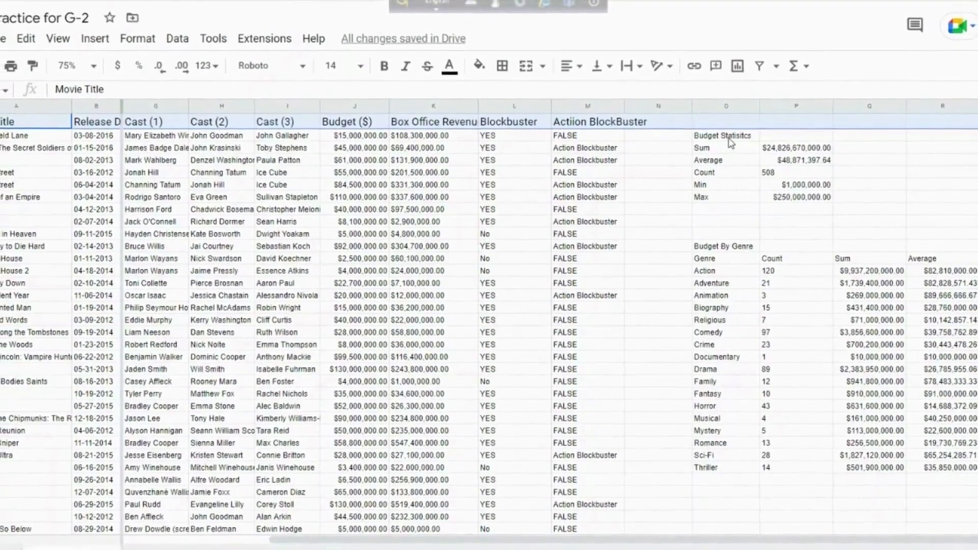
{"action": "left_click", "coordinate": [728, 139]}
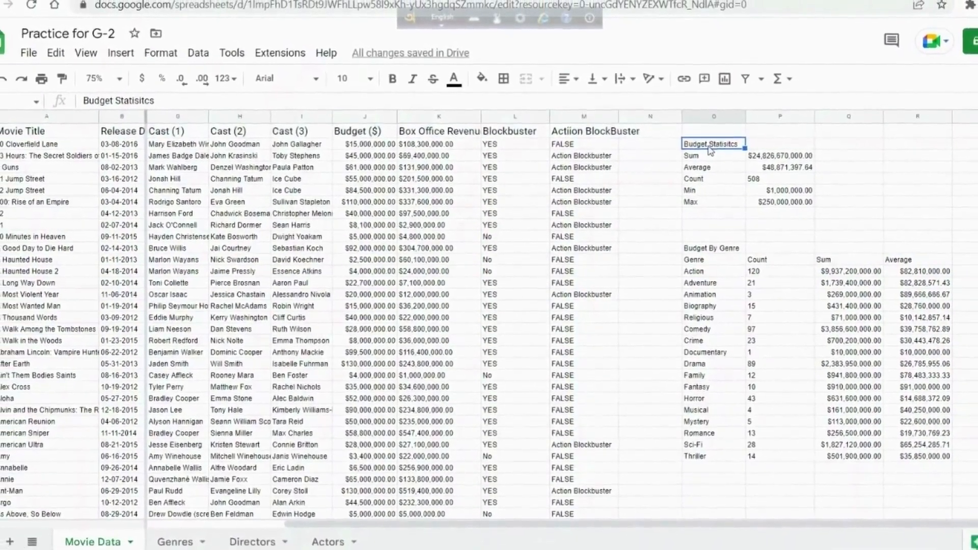
{"action": "left_click_drag", "start_coordinate": [736, 149], "coordinate": [782, 149]}
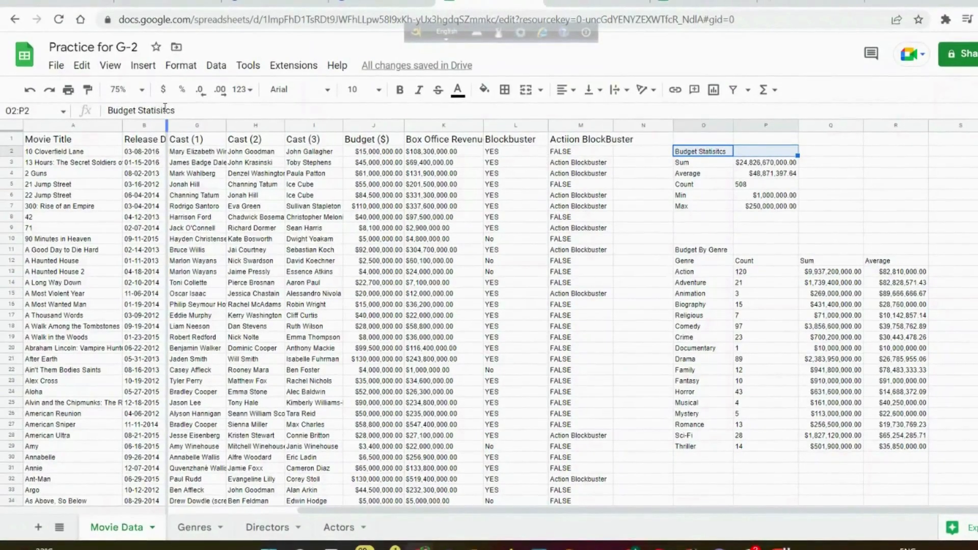
{"action": "left_click", "coordinate": [181, 67]}
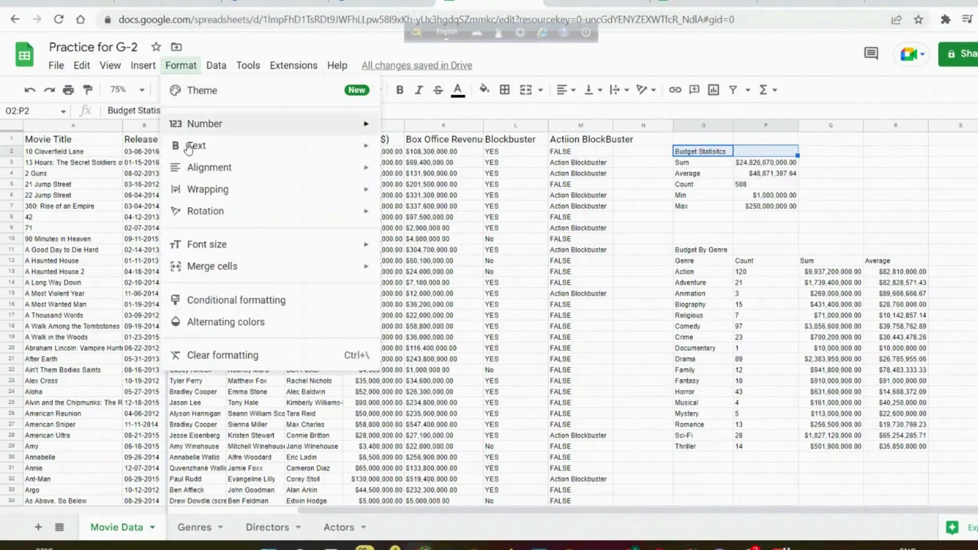
{"action": "mouse_move", "coordinate": [195, 267]}
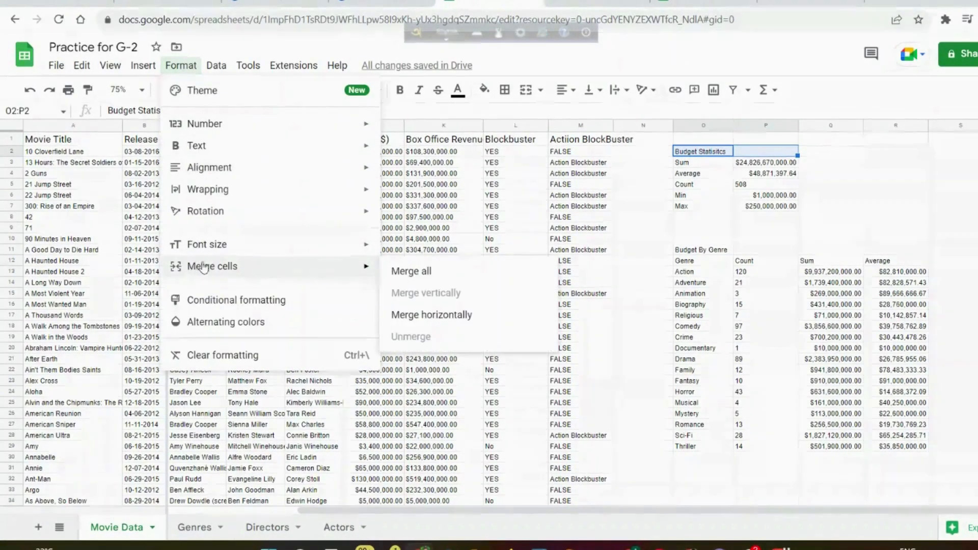
{"action": "left_click", "coordinate": [420, 273]}
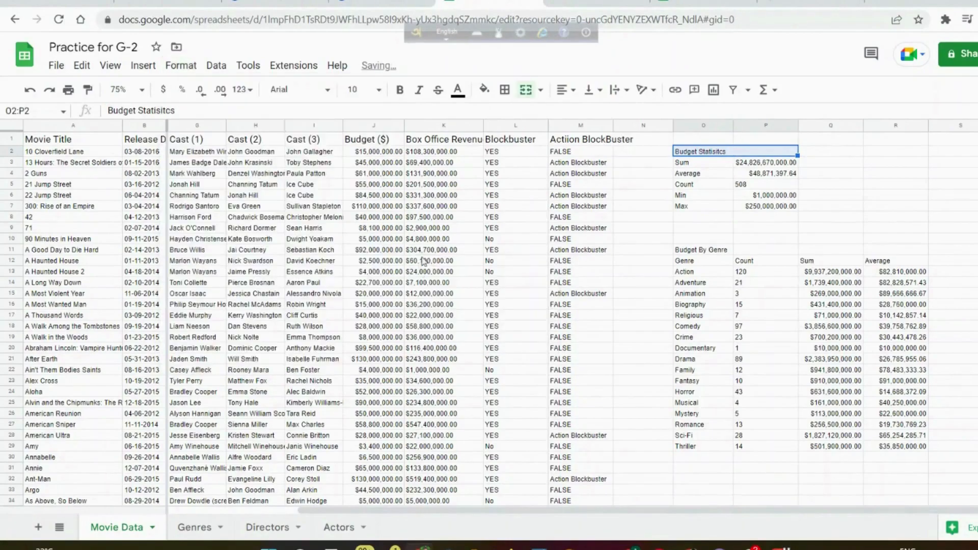
Step: Merge the Budget By Genre title horizontally across the table's four columns, O11:R11
{"action": "left_click", "coordinate": [711, 251]}
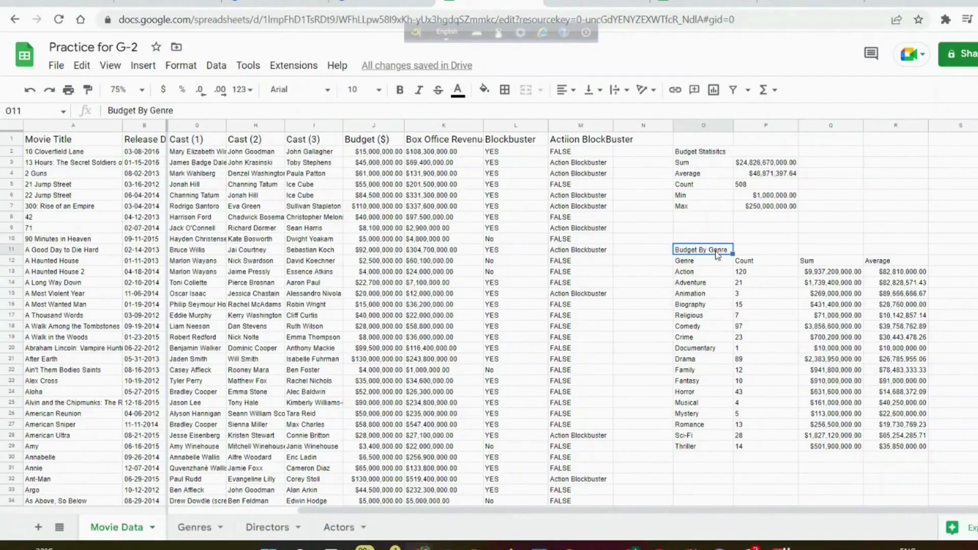
{"action": "left_click", "coordinate": [181, 65]}
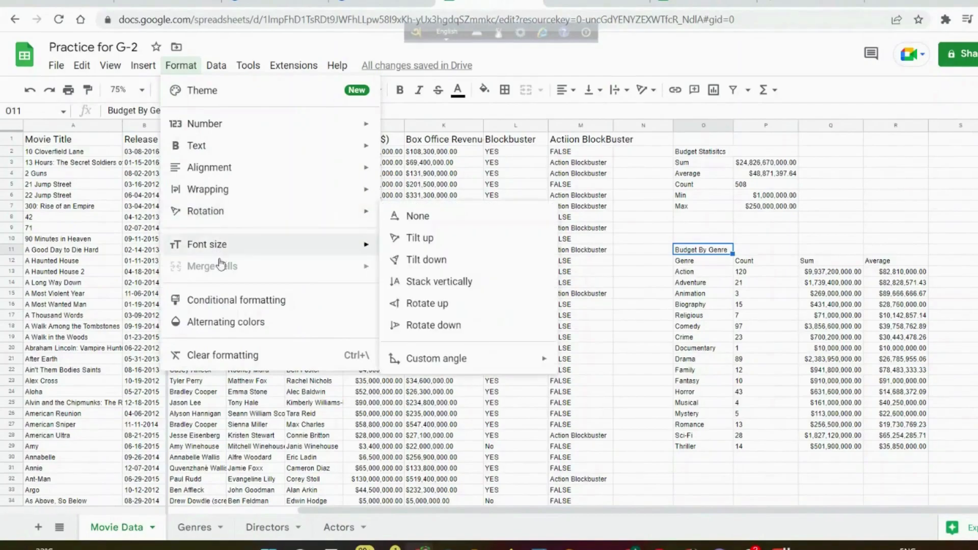
{"action": "mouse_move", "coordinate": [229, 252]}
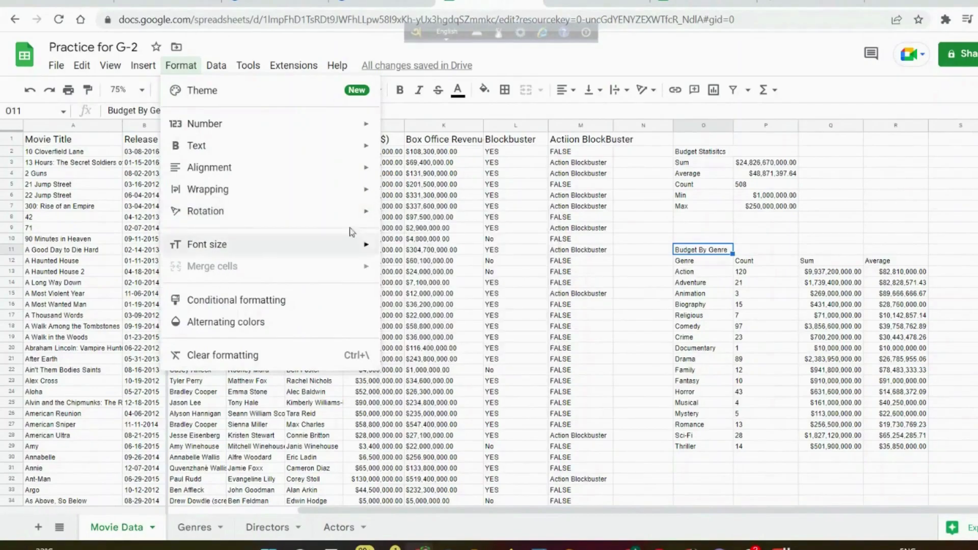
{"action": "left_click", "coordinate": [719, 252]}
{"action": "left_click_drag", "start_coordinate": [719, 252], "coordinate": [883, 252]}
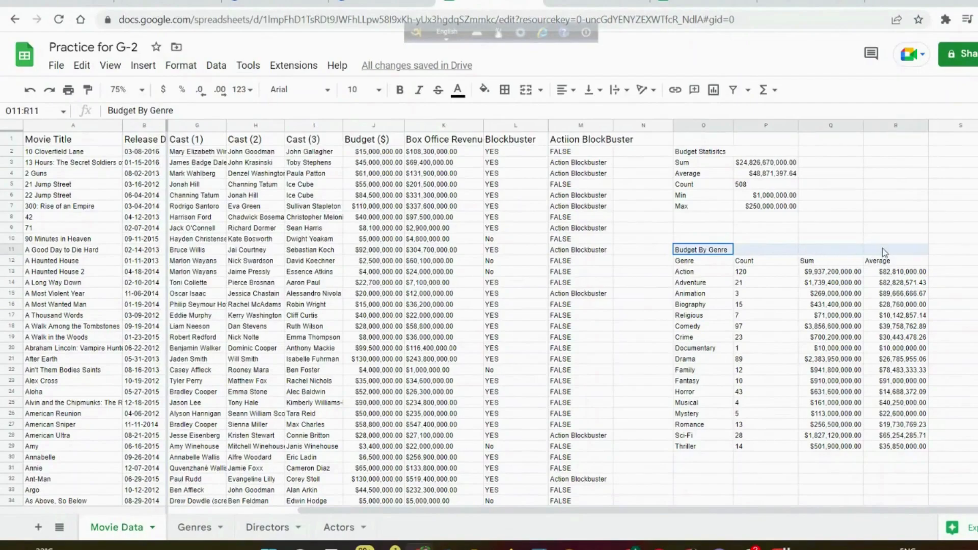
{"action": "left_click", "coordinate": [185, 70]}
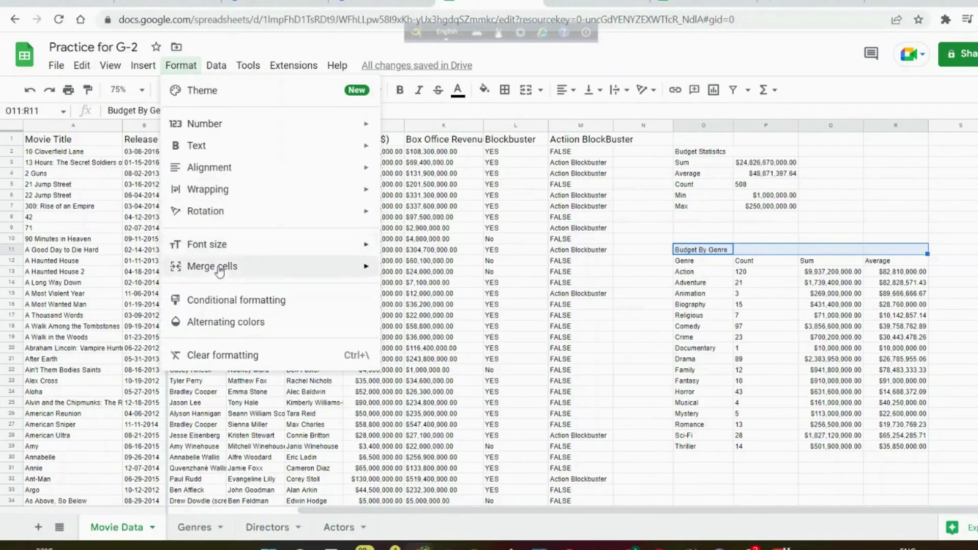
{"action": "mouse_move", "coordinate": [234, 272]}
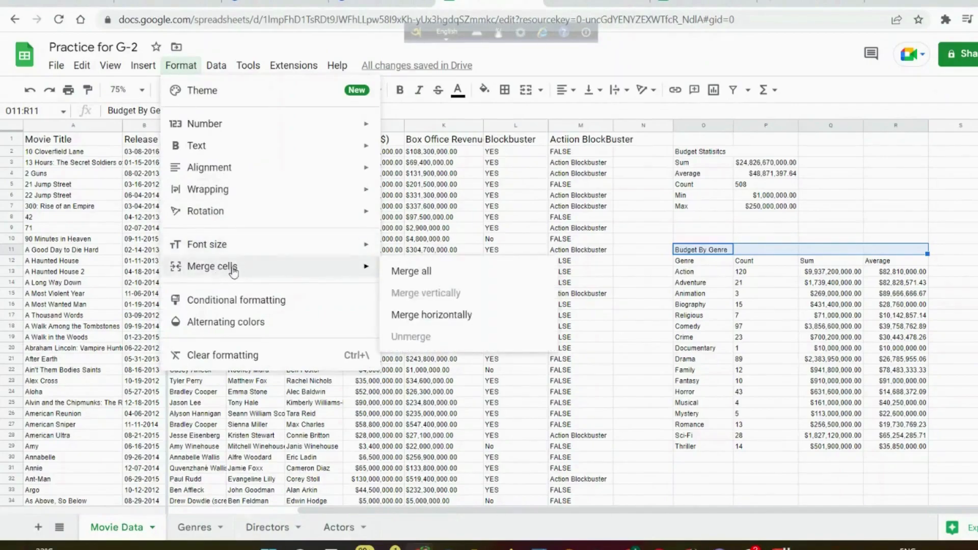
{"action": "left_click", "coordinate": [418, 316]}
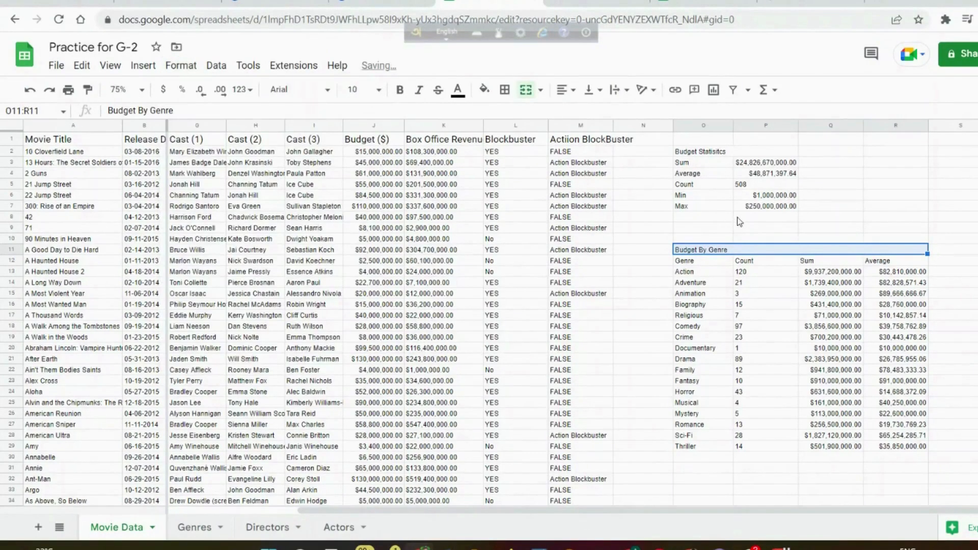
Step: Unmerge the Budget By Genre title cell back into separate cells
{"action": "left_click", "coordinate": [752, 264]}
{"action": "left_click", "coordinate": [718, 251]}
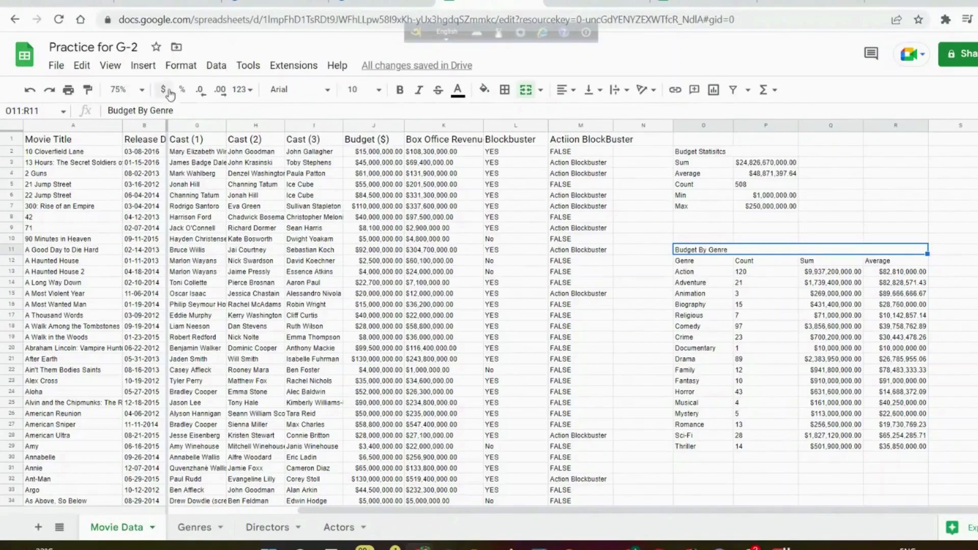
{"action": "left_click", "coordinate": [179, 65]}
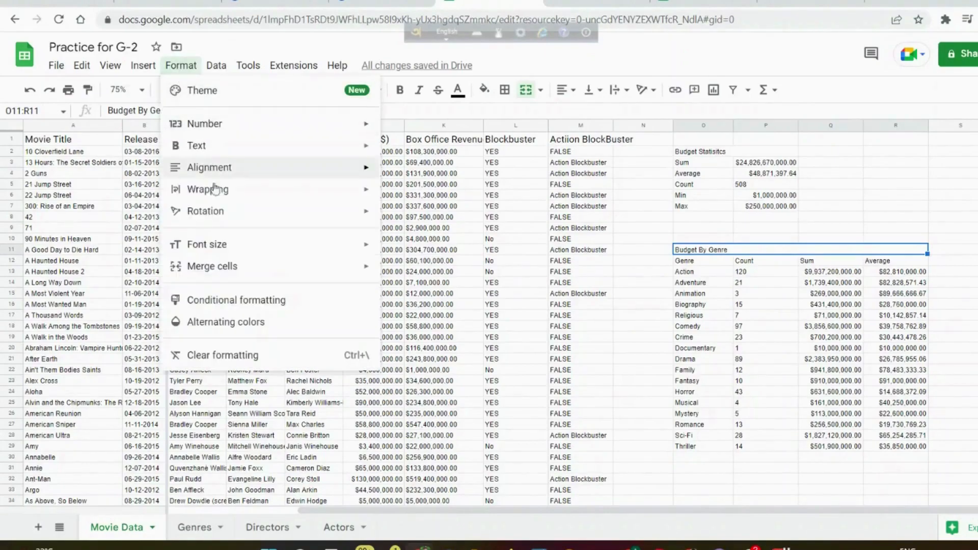
{"action": "mouse_move", "coordinate": [225, 251]}
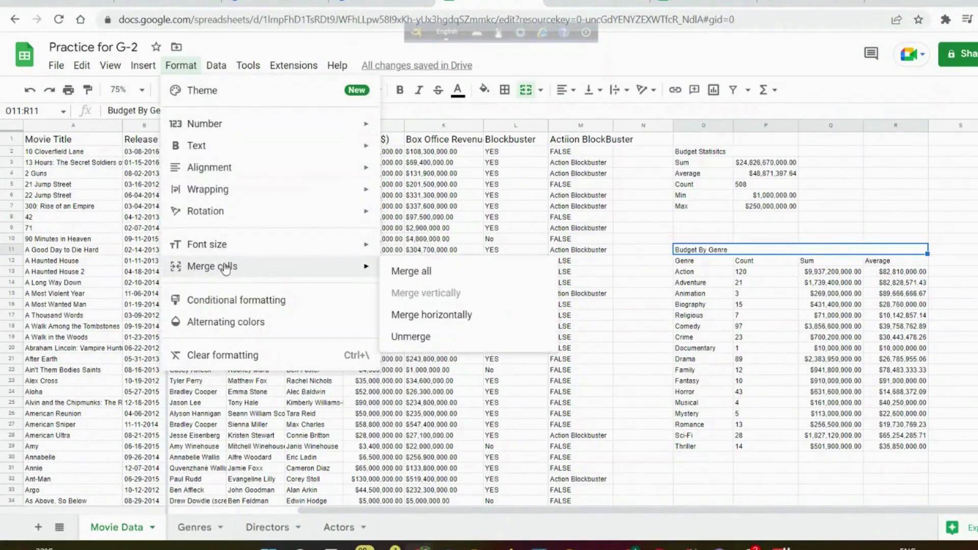
{"action": "left_click", "coordinate": [413, 339]}
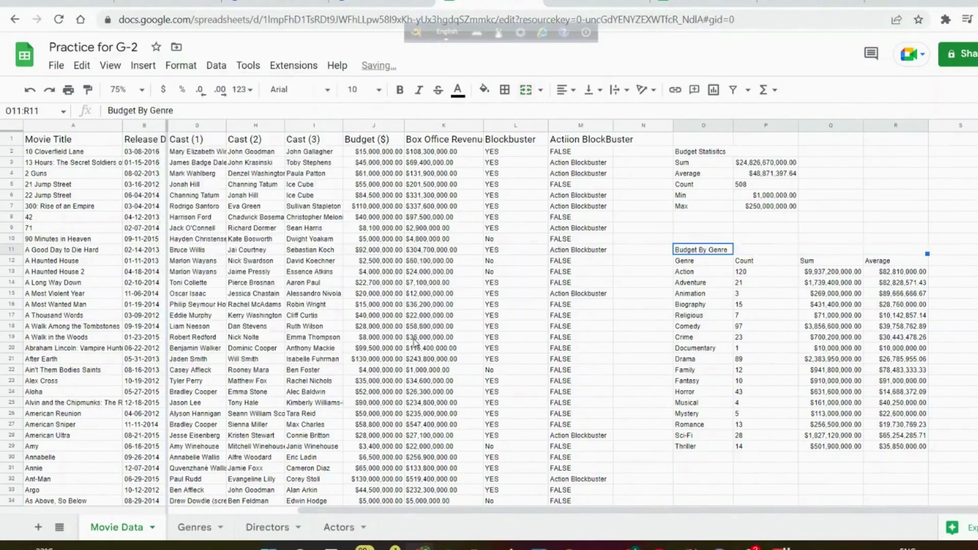
Step: Merge cells O11:R11 horizontally again for the Budget By Genre title
{"action": "left_click", "coordinate": [700, 250]}
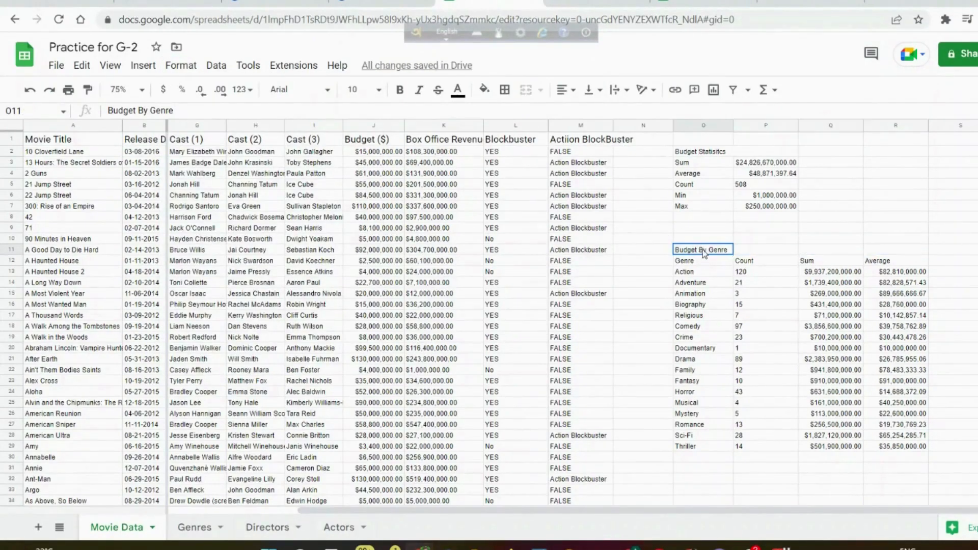
{"action": "left_click_drag", "start_coordinate": [704, 252], "coordinate": [888, 249]}
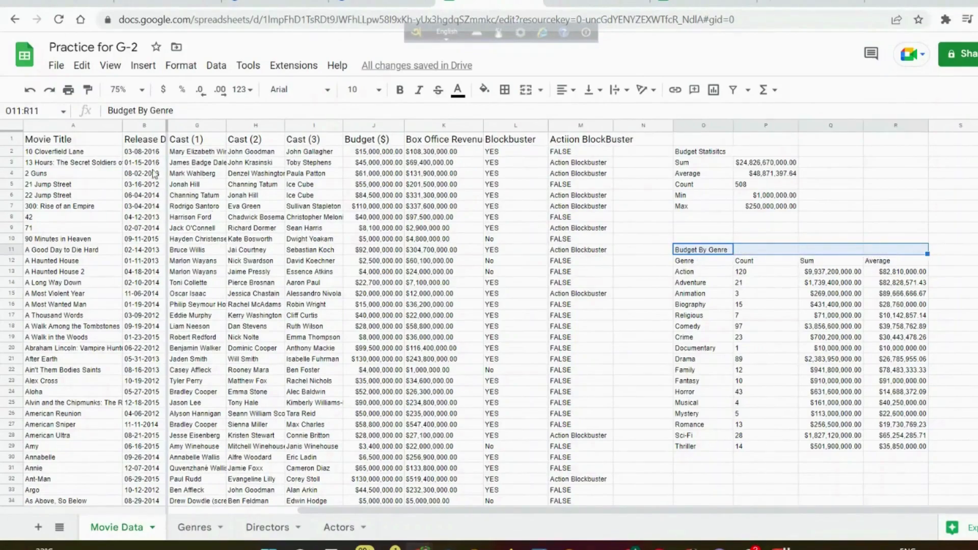
{"action": "left_click", "coordinate": [179, 65]}
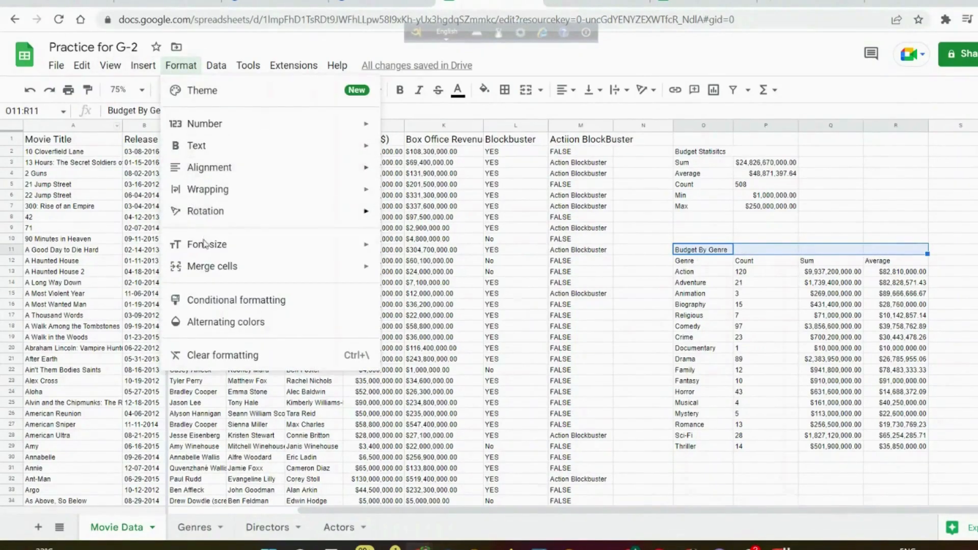
{"action": "mouse_move", "coordinate": [271, 267]}
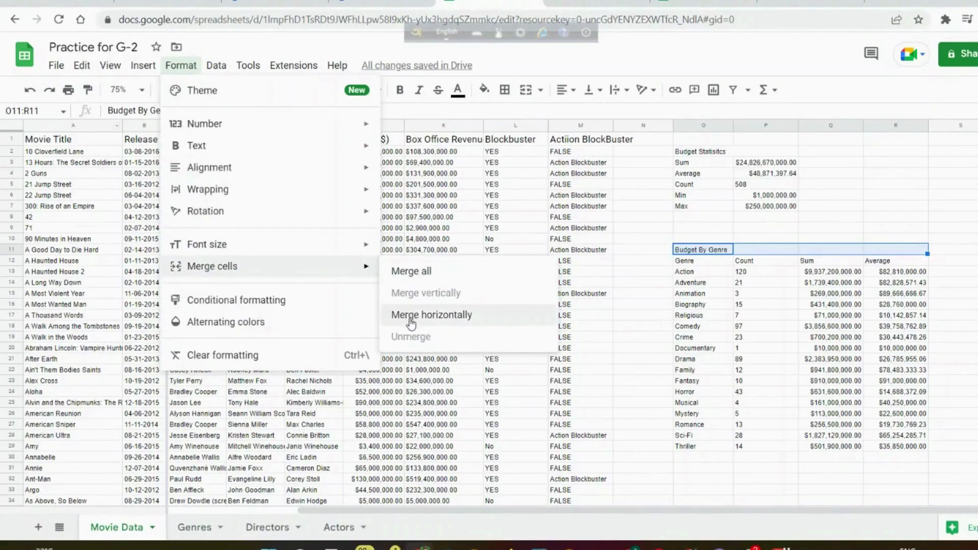
{"action": "left_click", "coordinate": [411, 324]}
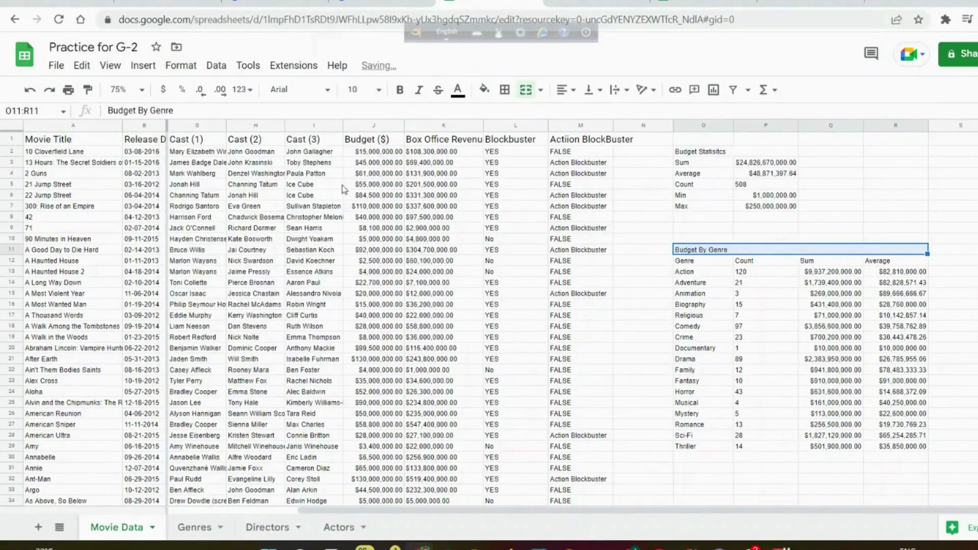
Step: Left-align the contents of all cells in the Movie Data sheet
{"action": "left_click", "coordinate": [34, 141]}
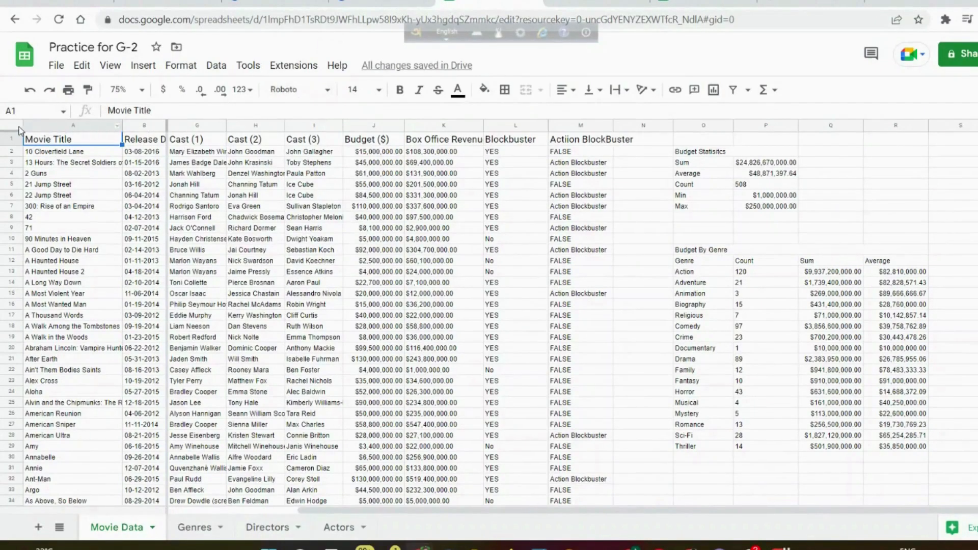
{"action": "left_click", "coordinate": [19, 130]}
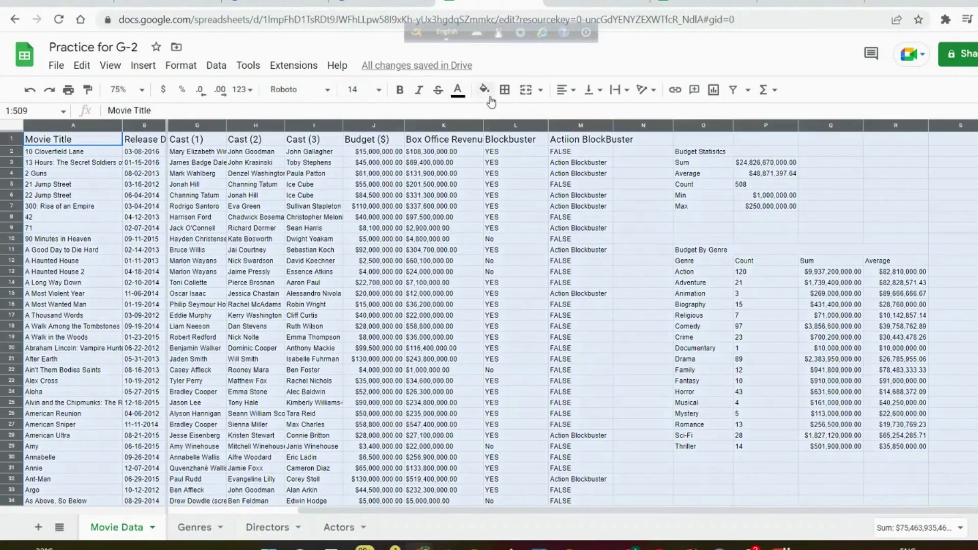
{"action": "left_click", "coordinate": [563, 89]}
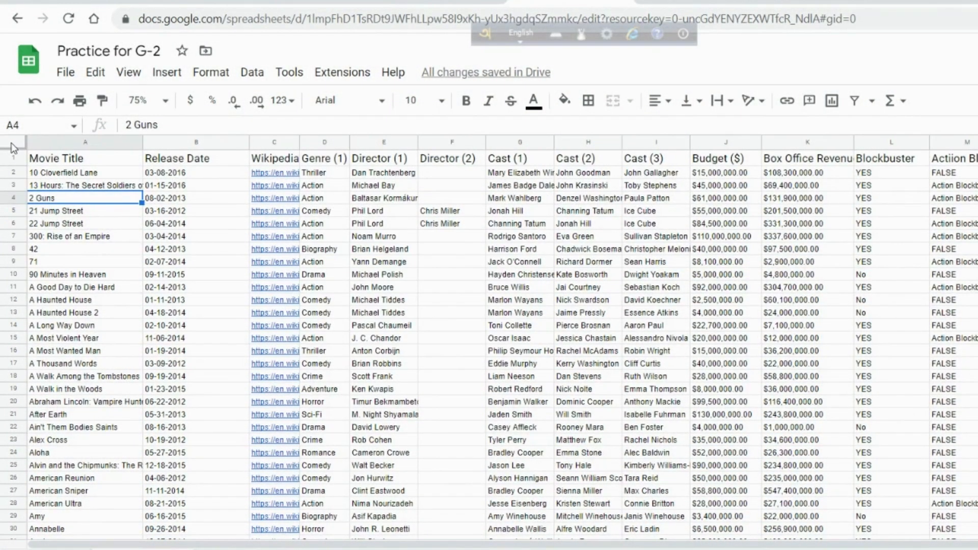
Step: Set the text wrapping of all cells in the Movie Data sheet to Overflow
{"action": "left_click", "coordinate": [12, 148]}
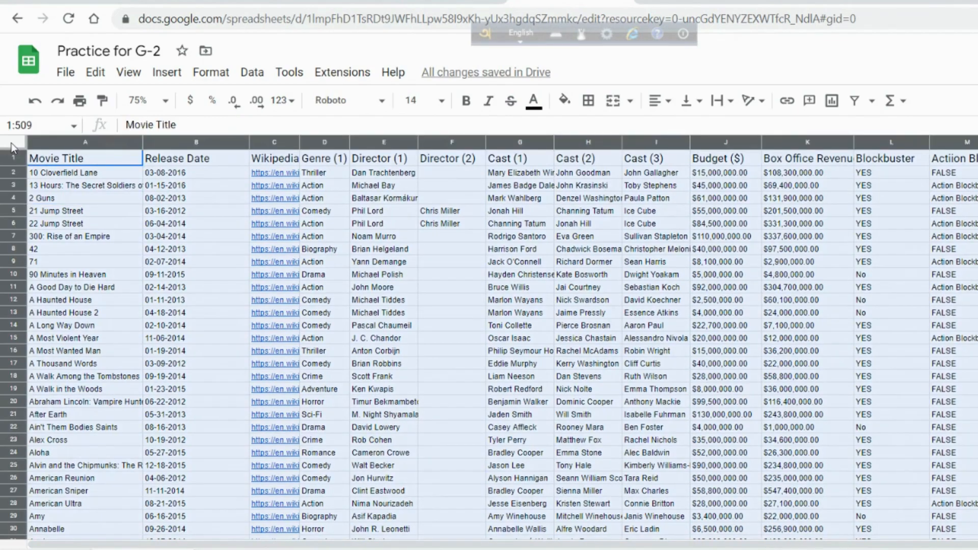
{"action": "left_click", "coordinate": [210, 74]}
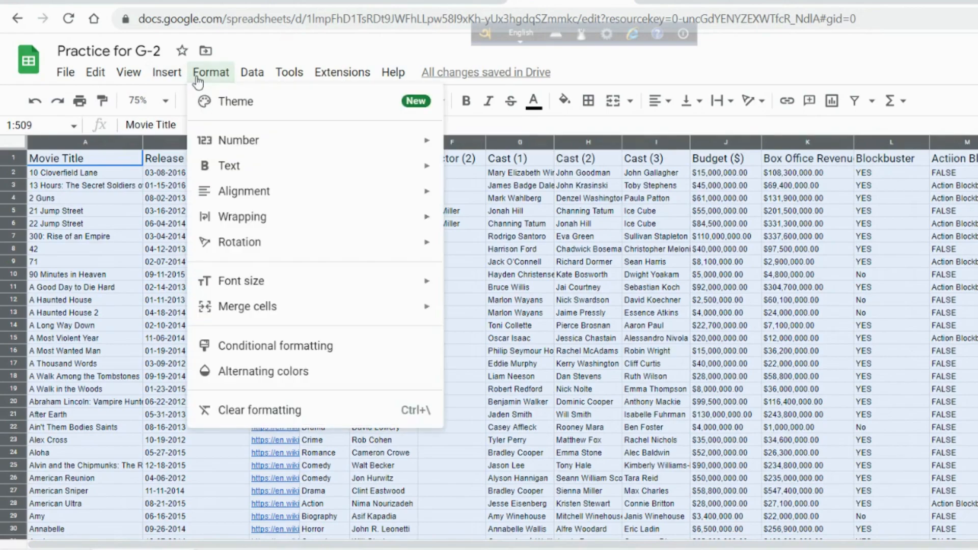
{"action": "mouse_move", "coordinate": [295, 221]}
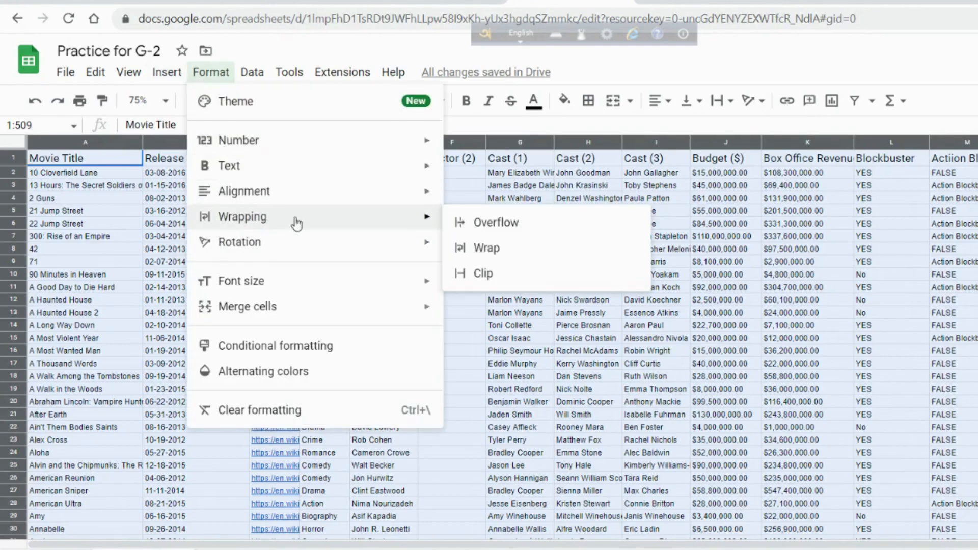
{"action": "left_click", "coordinate": [459, 223]}
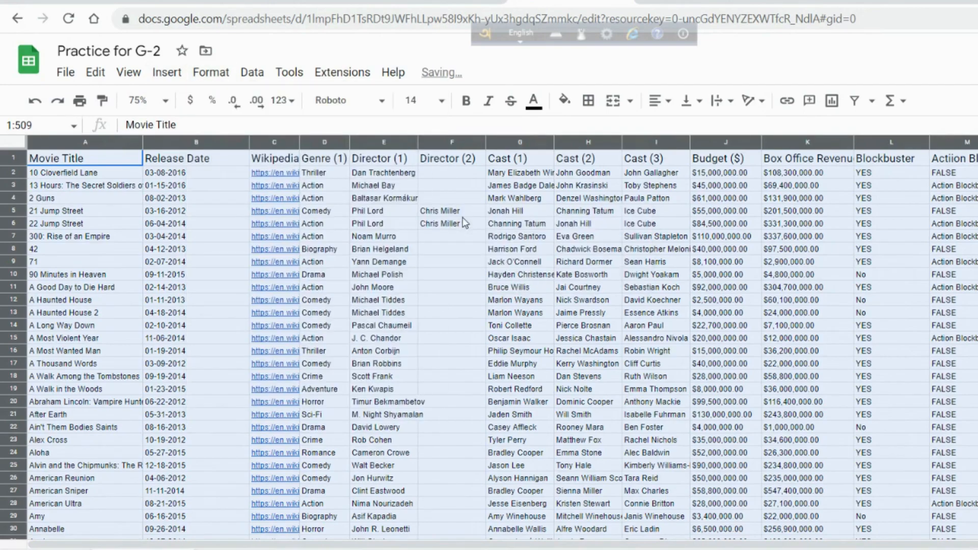
Step: Set the text wrapping of all cells in the Movie Data sheet to Wrap
{"action": "mouse_move", "coordinate": [299, 176]}
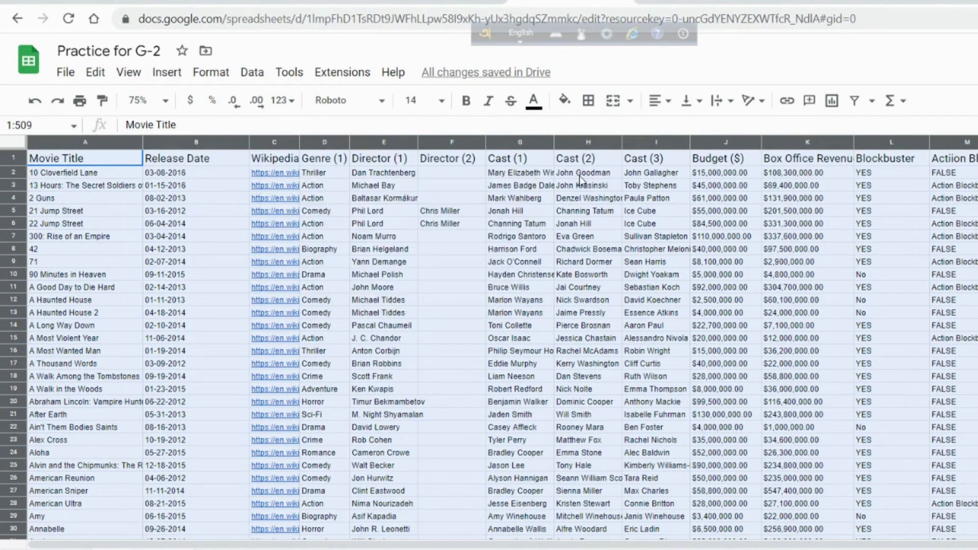
{"action": "left_click", "coordinate": [210, 74]}
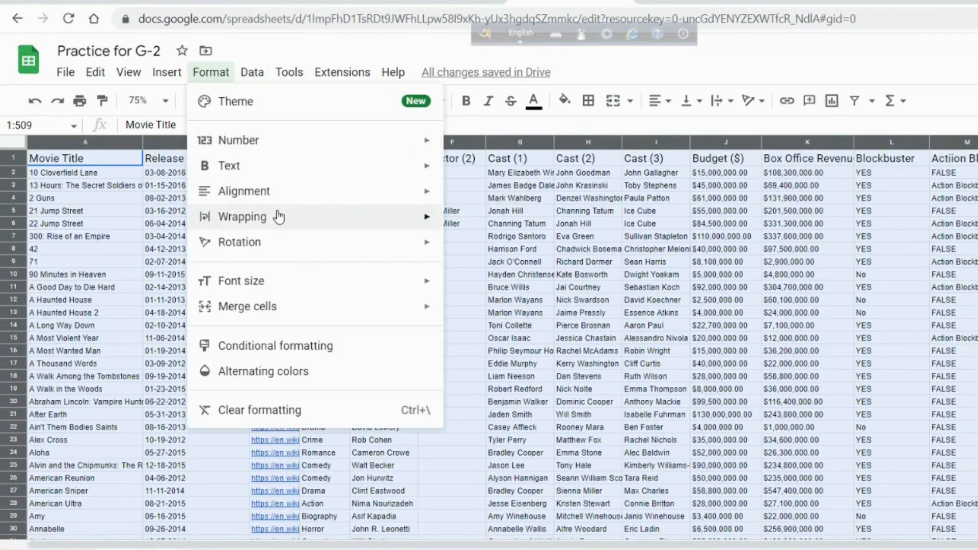
{"action": "mouse_move", "coordinate": [379, 219]}
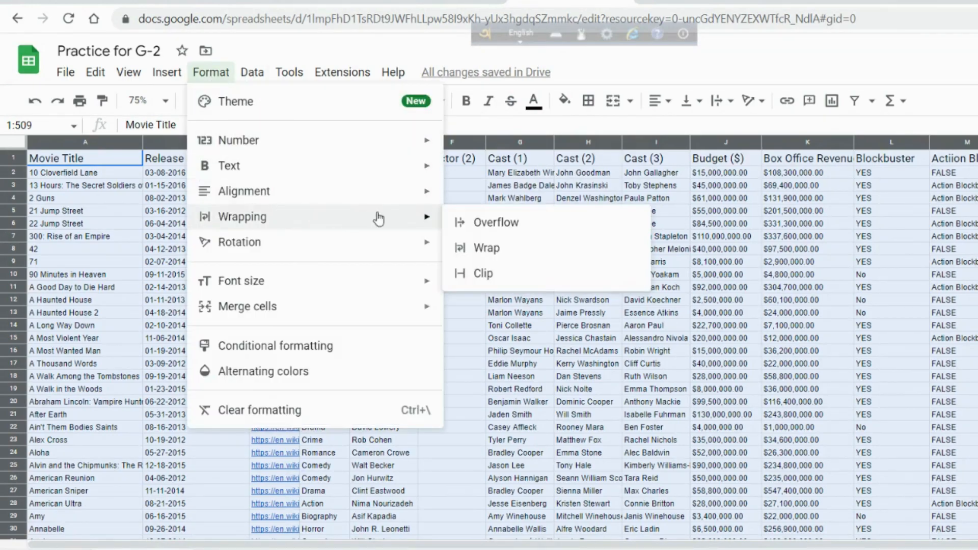
{"action": "left_click", "coordinate": [484, 248]}
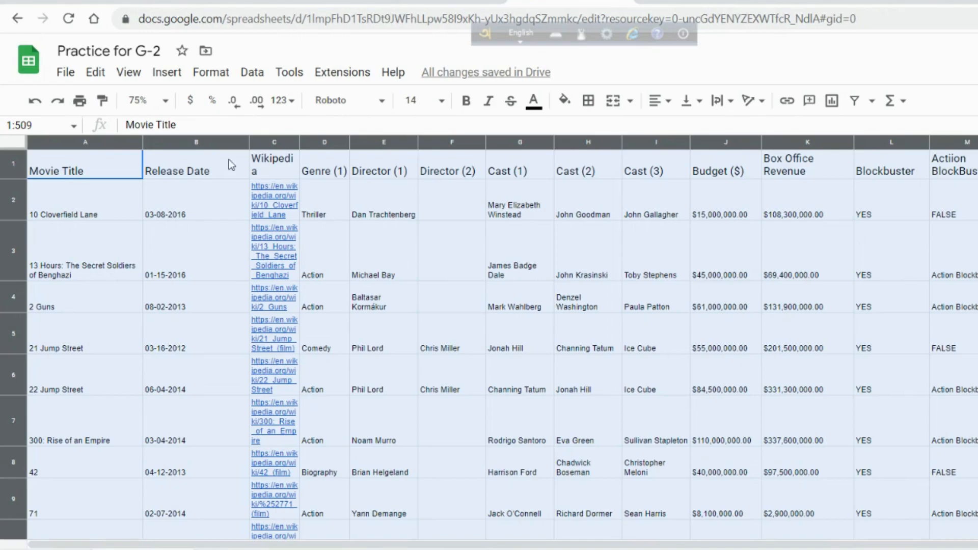
Step: Set the text wrapping of all cells in the Movie Data sheet to Clip
{"action": "left_click", "coordinate": [214, 75]}
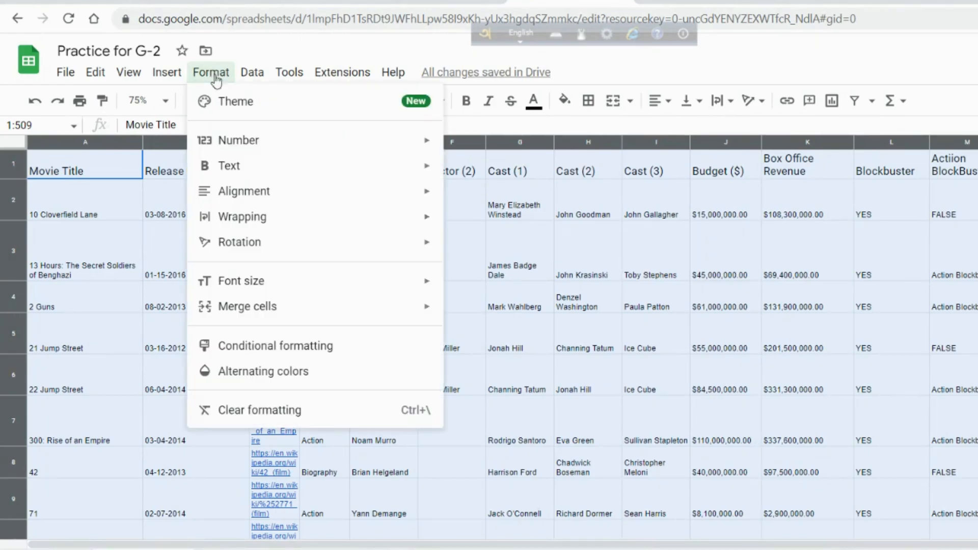
{"action": "mouse_move", "coordinate": [300, 230]}
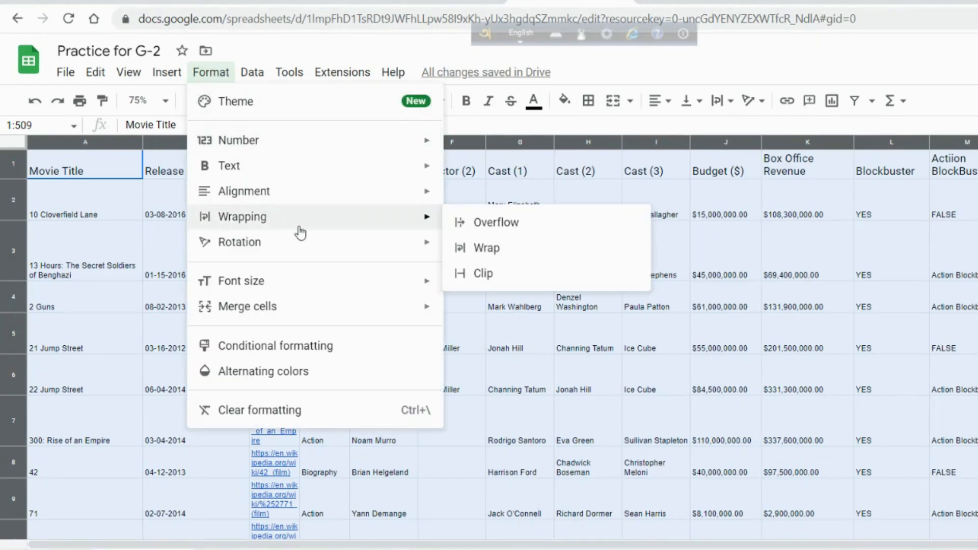
{"action": "left_click", "coordinate": [477, 278]}
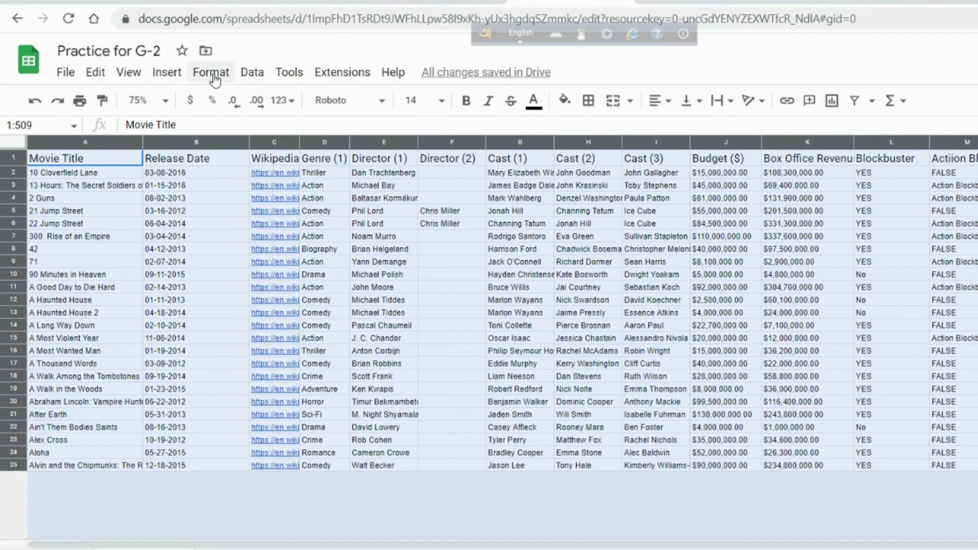
Step: Return the text wrapping of all cells in the Movie Data sheet to Overflow and deselect the cells
{"action": "left_click", "coordinate": [212, 74]}
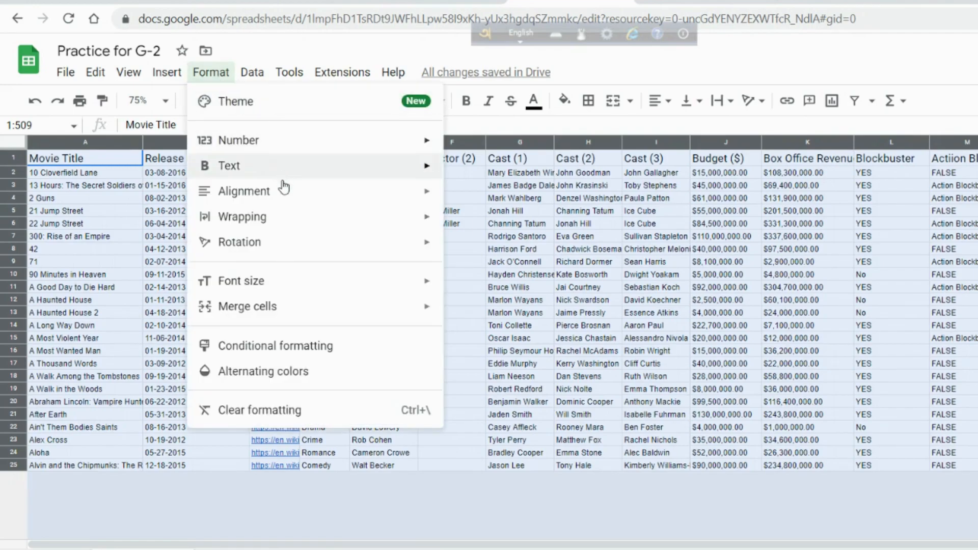
{"action": "mouse_move", "coordinate": [283, 225]}
{"action": "left_click", "coordinate": [485, 227]}
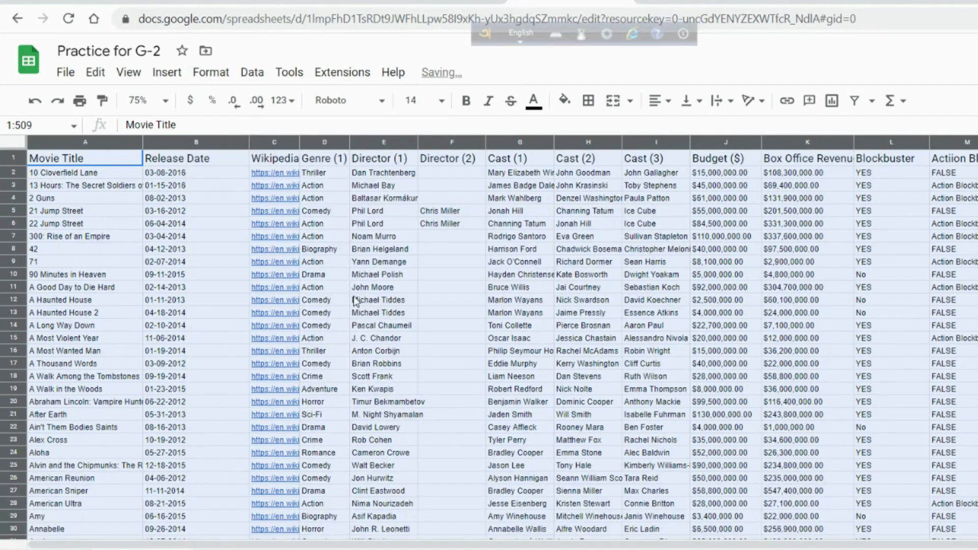
{"action": "scroll", "coordinate": [355, 300], "scroll_direction": "down", "scroll_amount": 3}
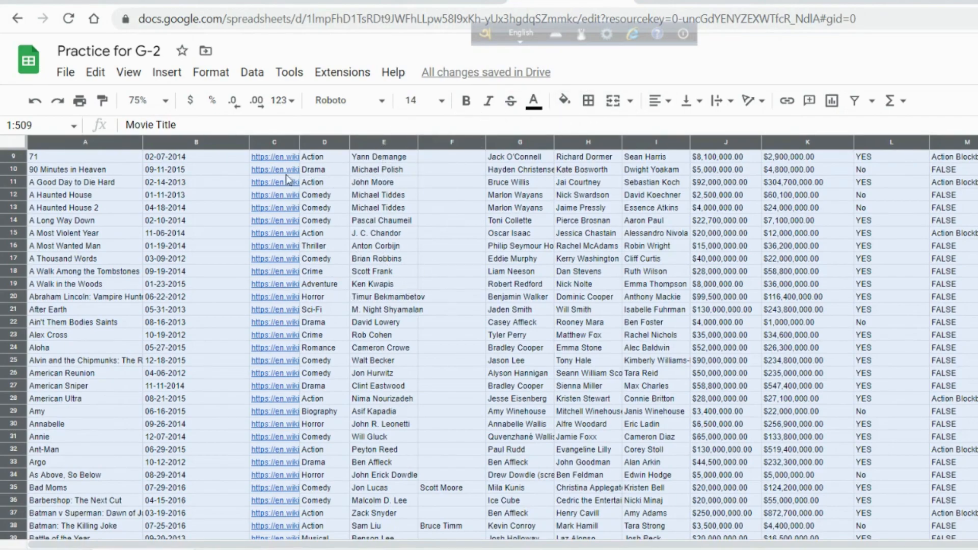
{"action": "left_click", "coordinate": [110, 170]}
Step: Fill header row 1 of the Movie Data sheet with blue and make its text bold
{"action": "scroll", "coordinate": [142, 193], "scroll_direction": "up", "scroll_amount": 3}
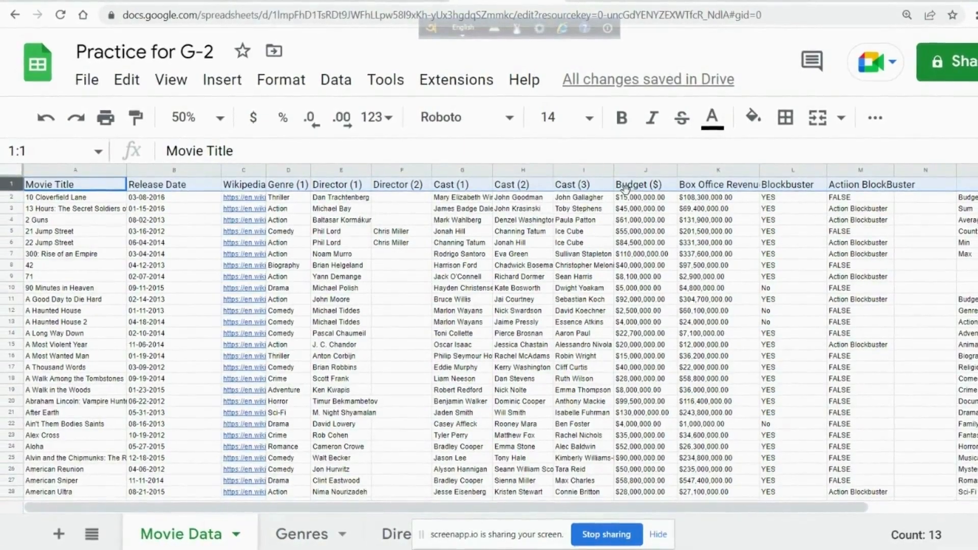
{"action": "left_click", "coordinate": [765, 120]}
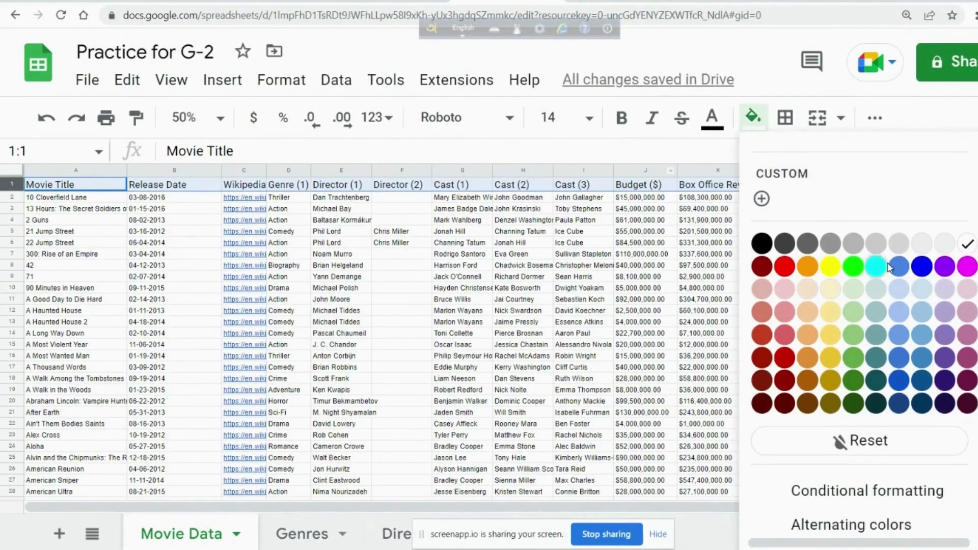
{"action": "left_click", "coordinate": [918, 275]}
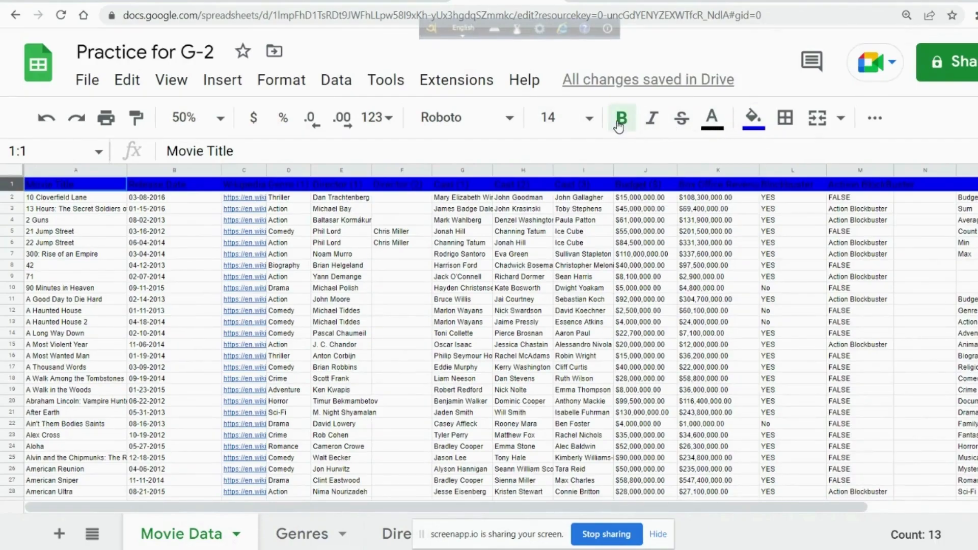
{"action": "left_click", "coordinate": [618, 125]}
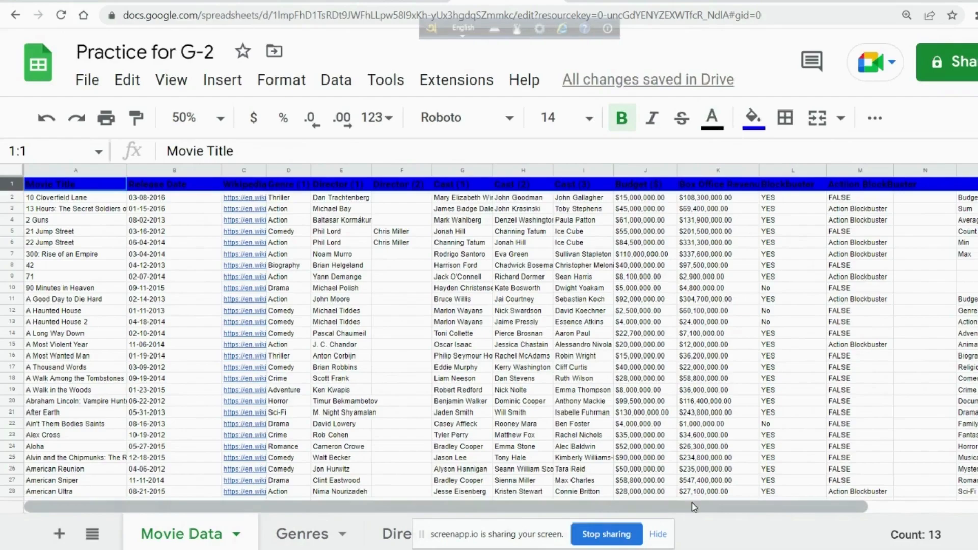
Step: Fill the merged title cell O2:P2 with cornflower blue, and make the title and the statistic labels in O3:O7 bold
{"action": "left_click_drag", "start_coordinate": [694, 507], "coordinate": [888, 503]}
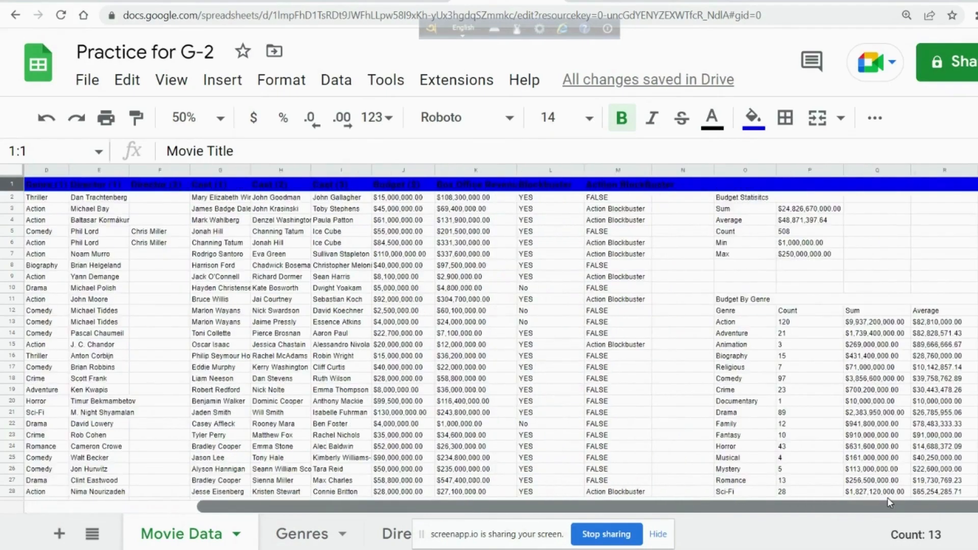
{"action": "left_click", "coordinate": [741, 198]}
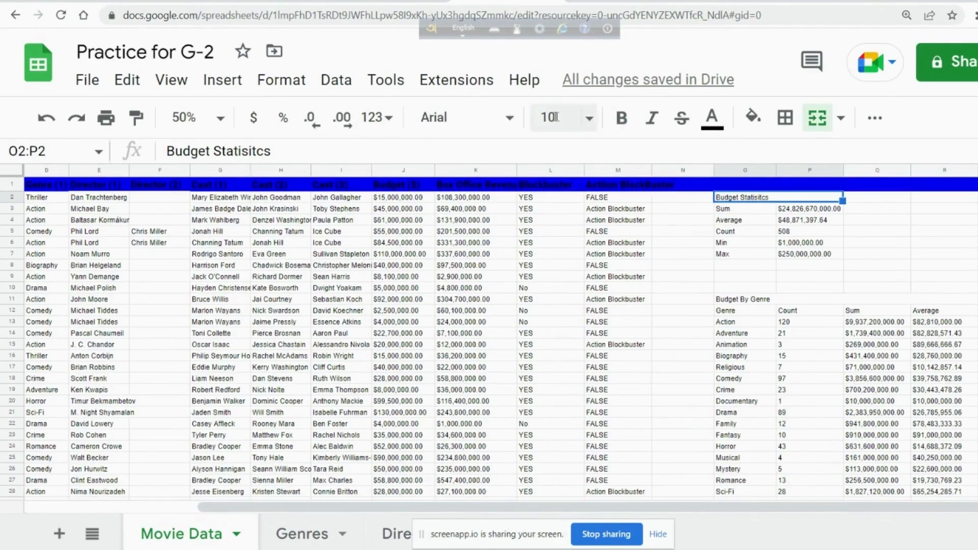
{"action": "left_click", "coordinate": [750, 119]}
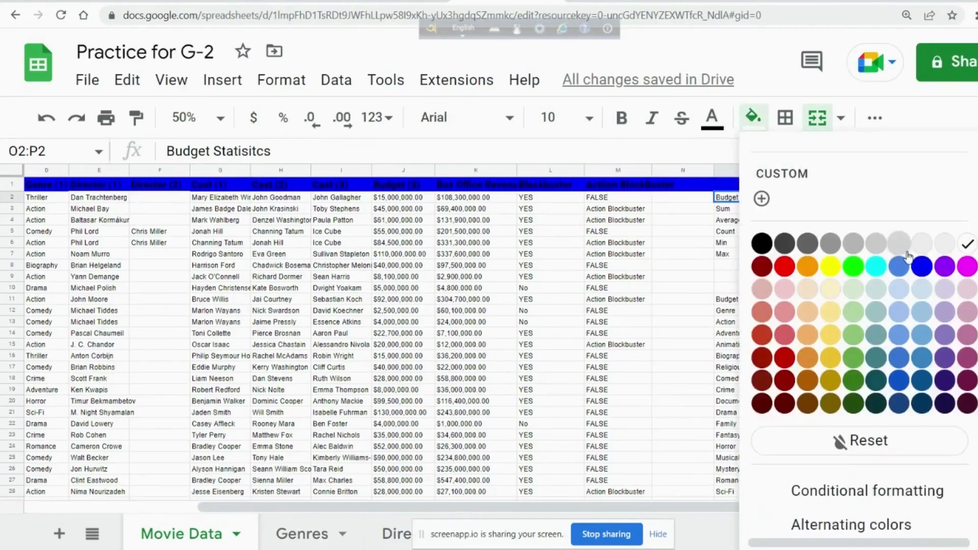
{"action": "left_click", "coordinate": [923, 267]}
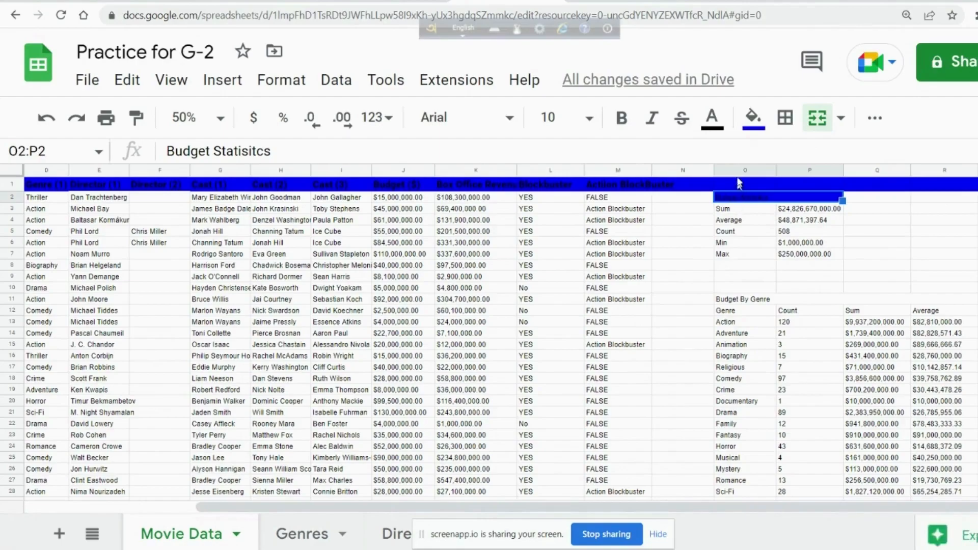
{"action": "left_click", "coordinate": [754, 133]}
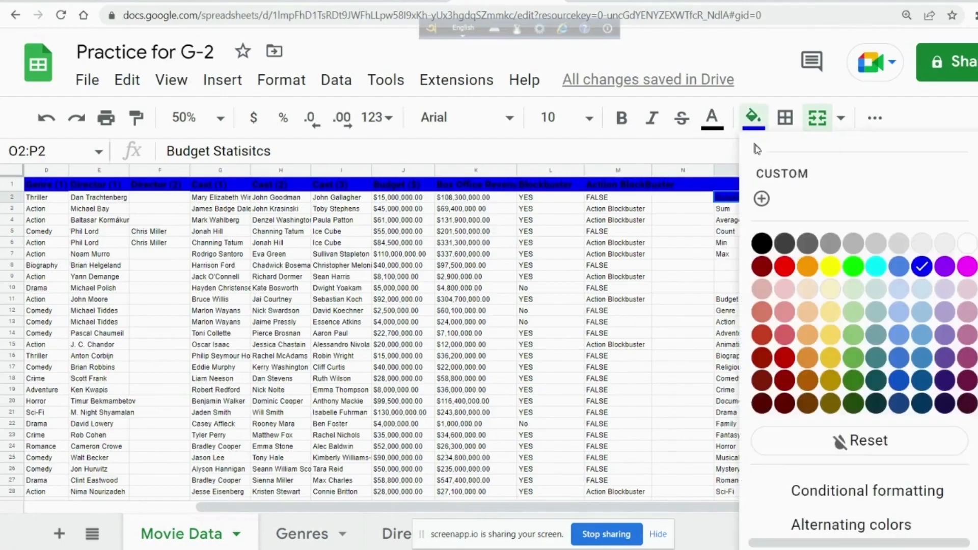
{"action": "left_click", "coordinate": [901, 268]}
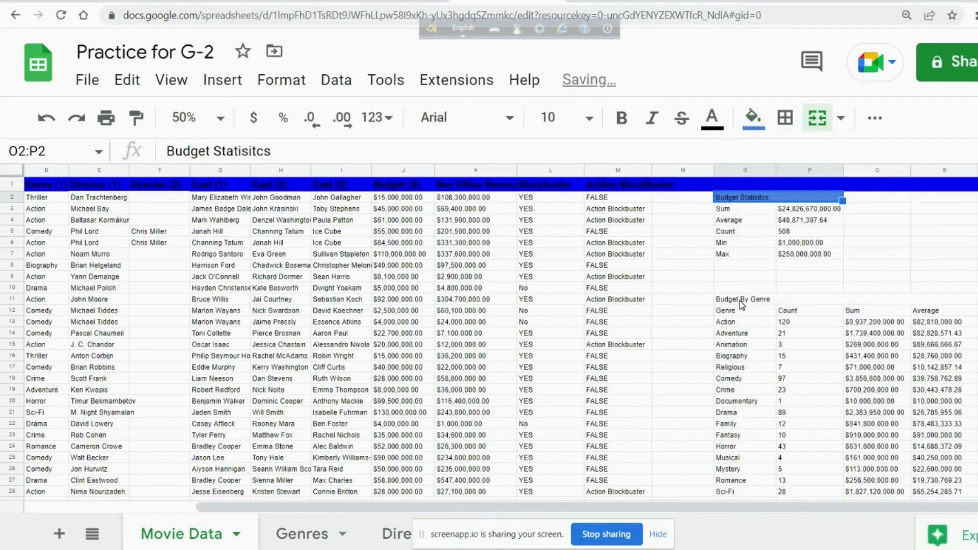
{"action": "left_click", "coordinate": [622, 122]}
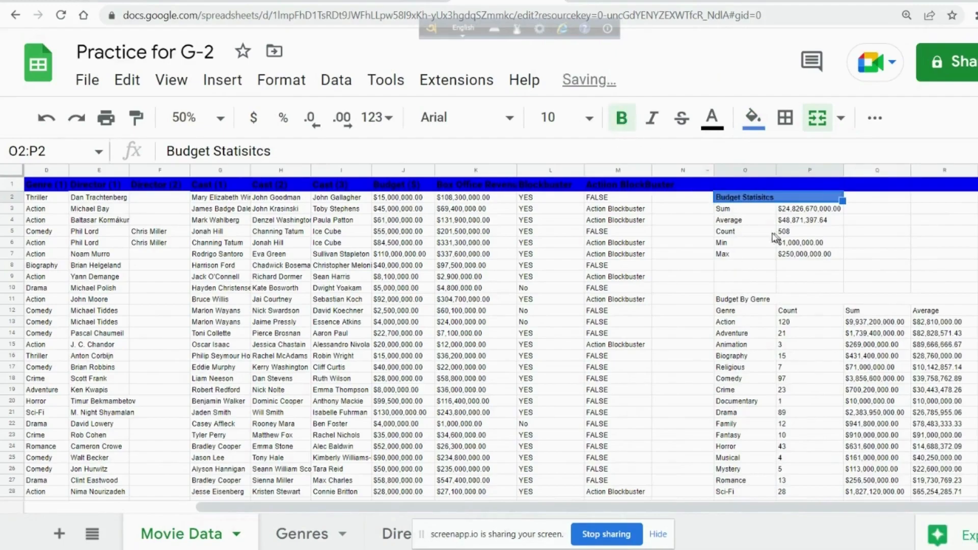
{"action": "left_click_drag", "start_coordinate": [743, 212], "coordinate": [745, 262]}
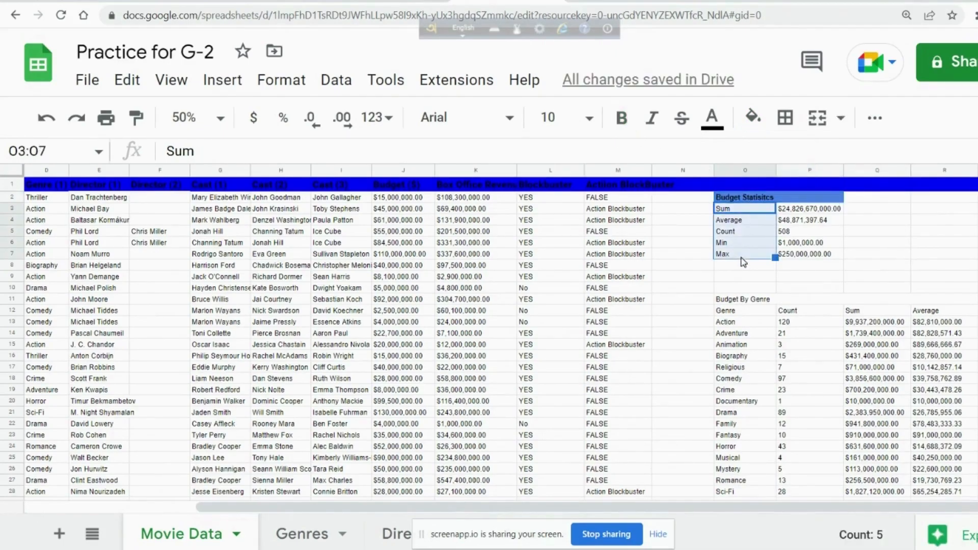
{"action": "left_click", "coordinate": [630, 129]}
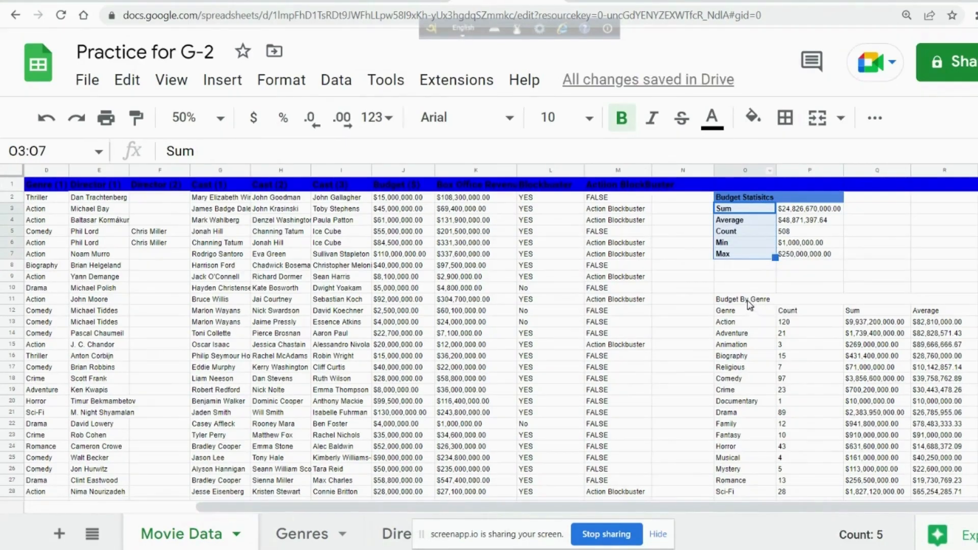
Step: Fill the merged Budget By Genre title cell O11:R11 with blue
{"action": "left_click", "coordinate": [764, 301]}
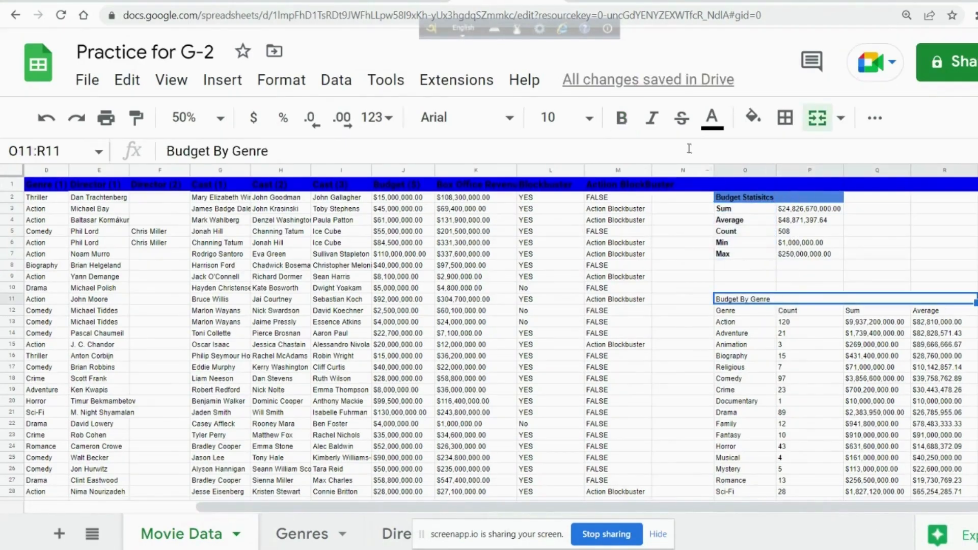
{"action": "left_click", "coordinate": [760, 119]}
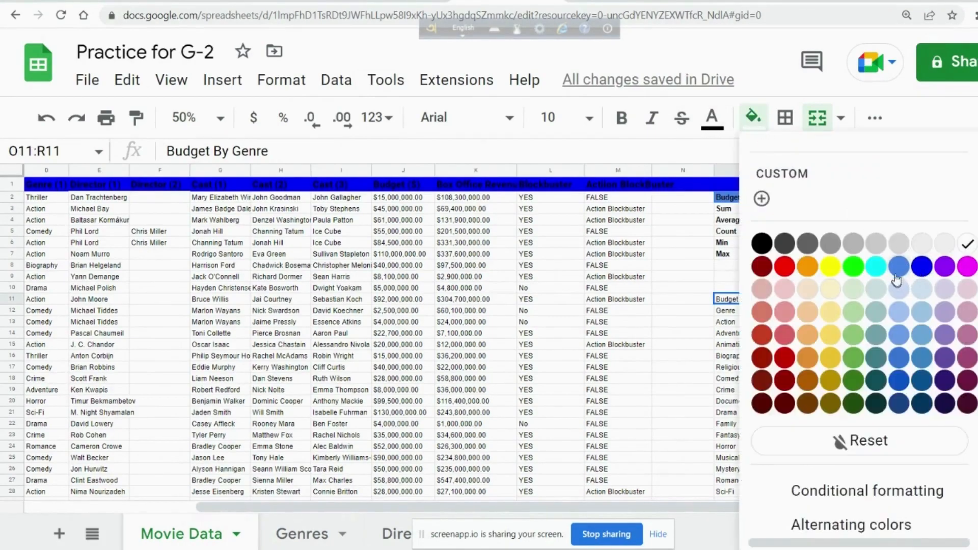
{"action": "left_click", "coordinate": [921, 267]}
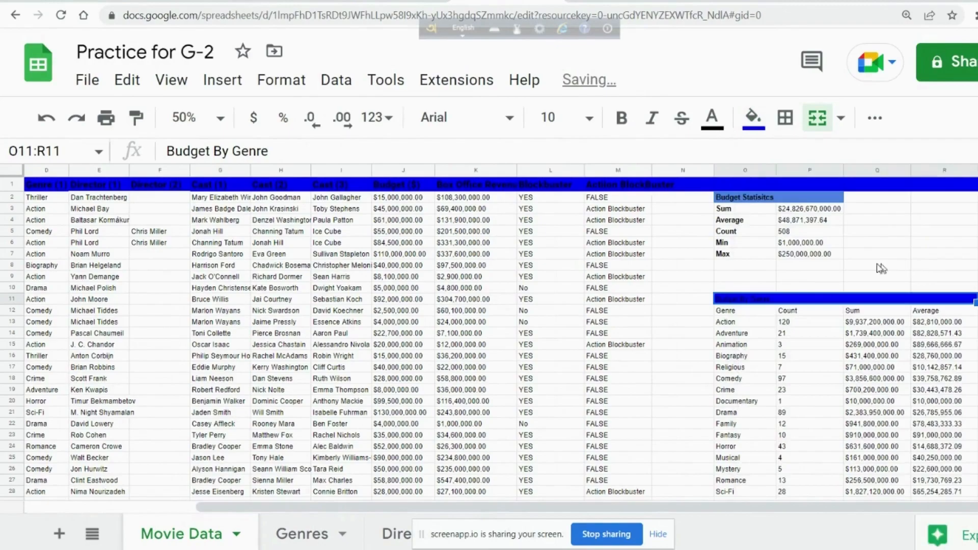
{"action": "left_click", "coordinate": [728, 200]}
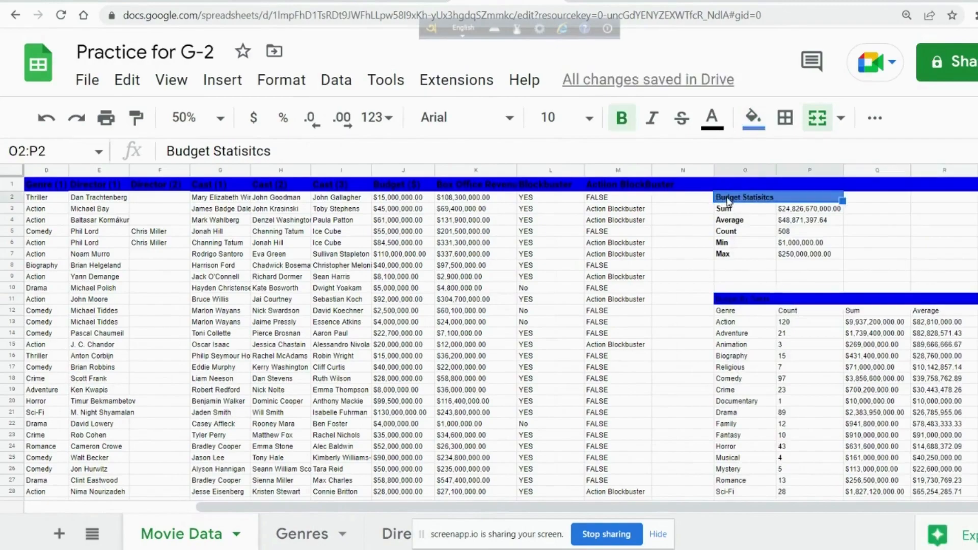
Step: Make the Budget By Genre column headers in O12:R12 and the genre names in O13:O29 bold
{"action": "left_click_drag", "start_coordinate": [722, 316], "coordinate": [928, 316]}
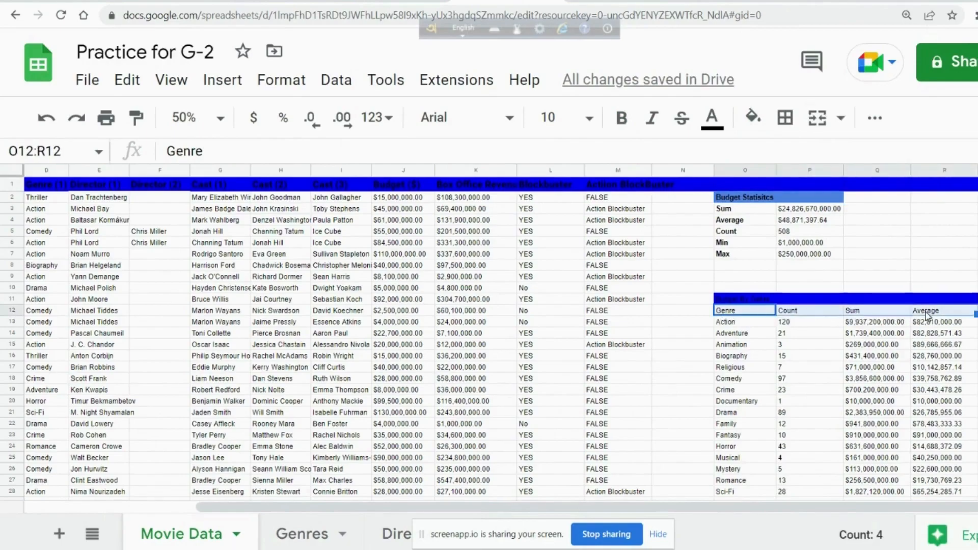
{"action": "left_click", "coordinate": [622, 118]}
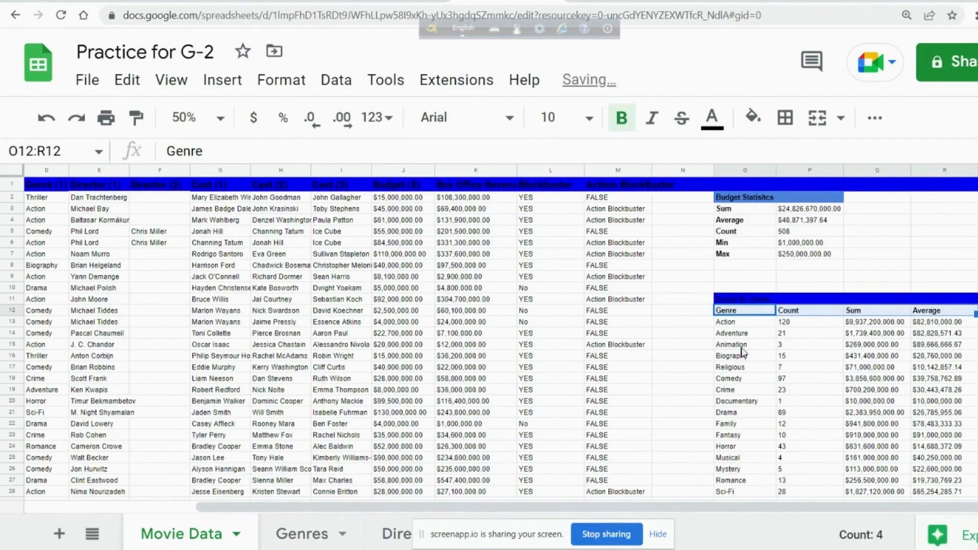
{"action": "left_click", "coordinate": [731, 318]}
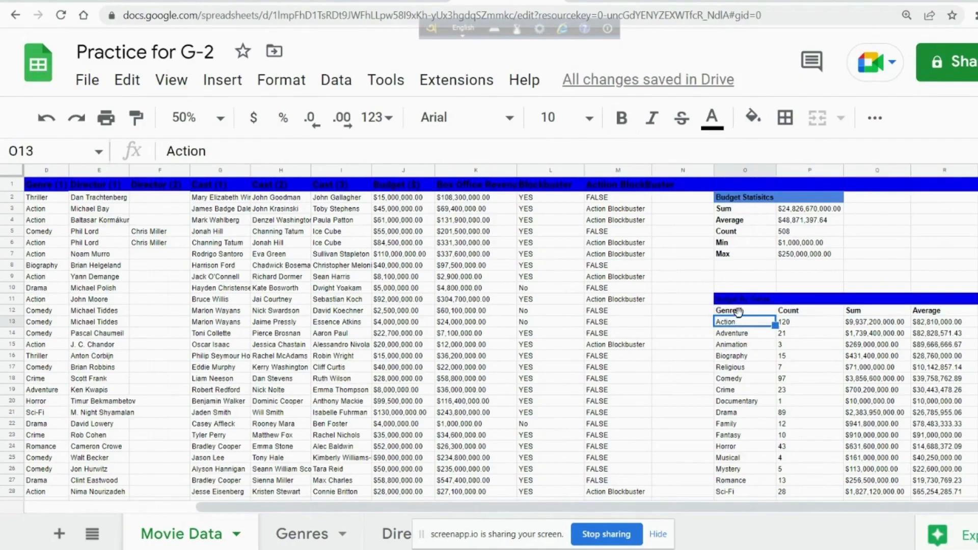
{"action": "left_click_drag", "start_coordinate": [743, 314], "coordinate": [745, 500]}
{"action": "scroll", "coordinate": [744, 477], "scroll_direction": "down", "scroll_amount": 3}
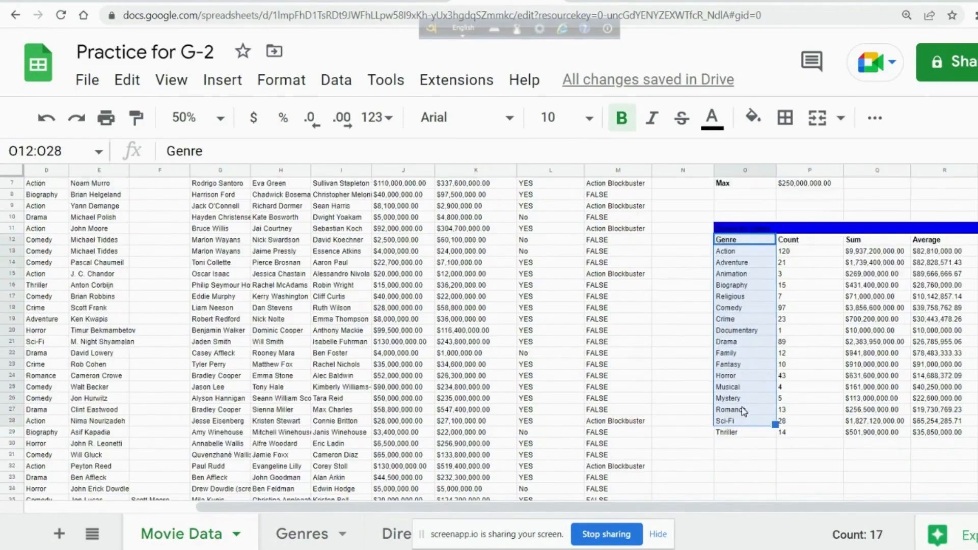
{"action": "left_click_drag", "start_coordinate": [741, 244], "coordinate": [734, 432]}
{"action": "left_click", "coordinate": [740, 243]}
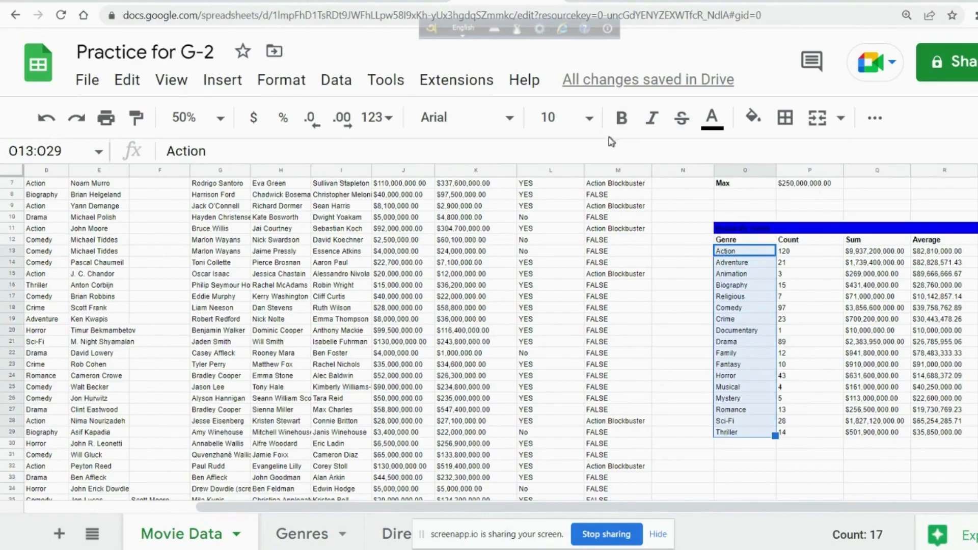
{"action": "left_click", "coordinate": [622, 121]}
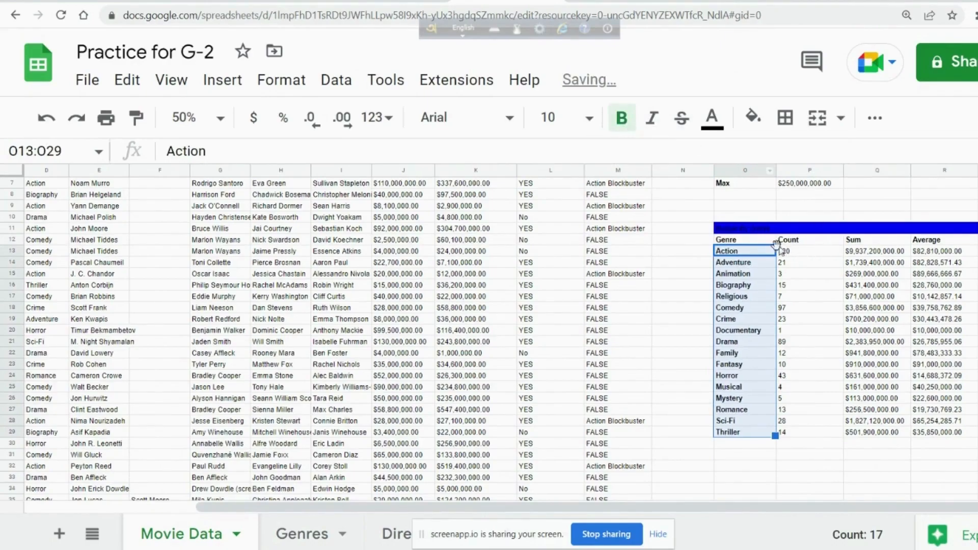
Step: Fill the Budget By Genre column headers in O12:R12 with light blue 2
{"action": "left_click_drag", "start_coordinate": [729, 239], "coordinate": [942, 241]}
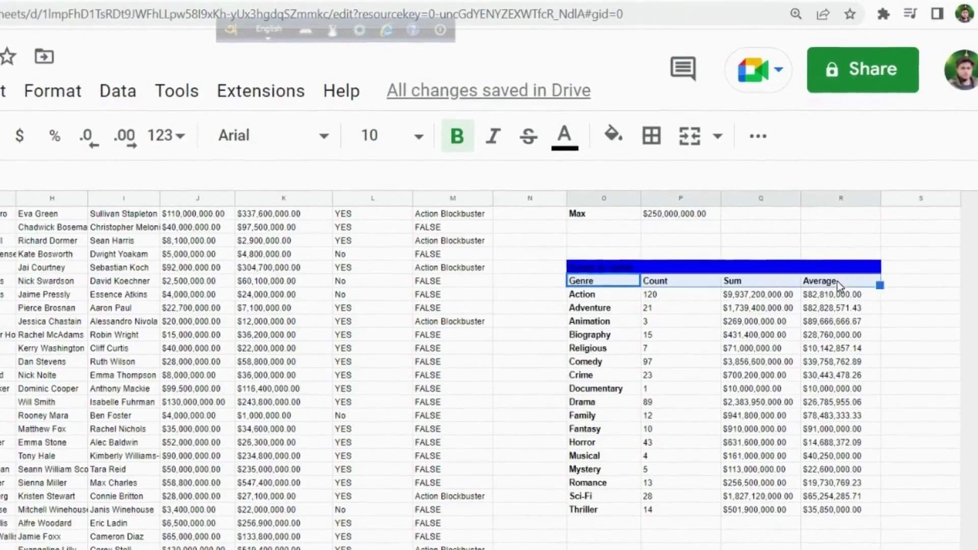
{"action": "left_click", "coordinate": [614, 135]}
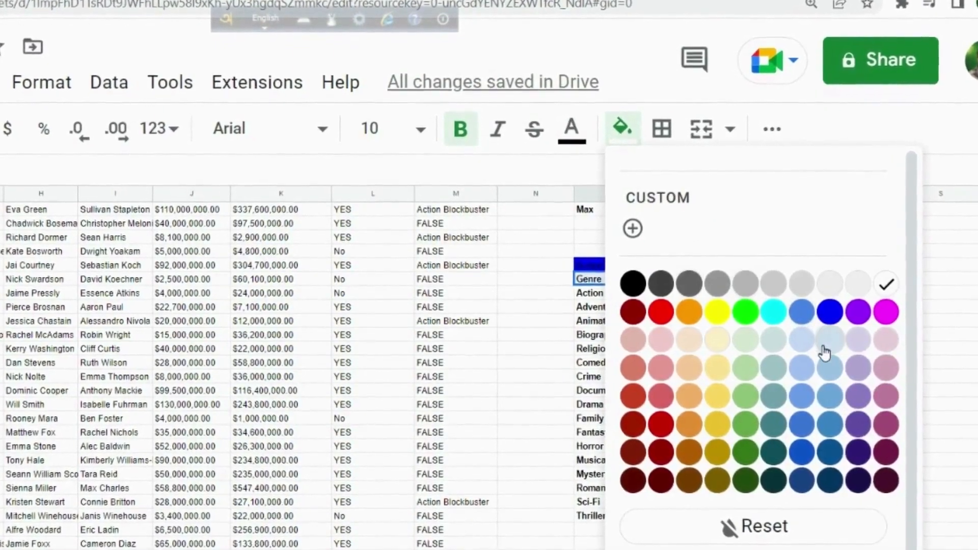
{"action": "left_click", "coordinate": [830, 370]}
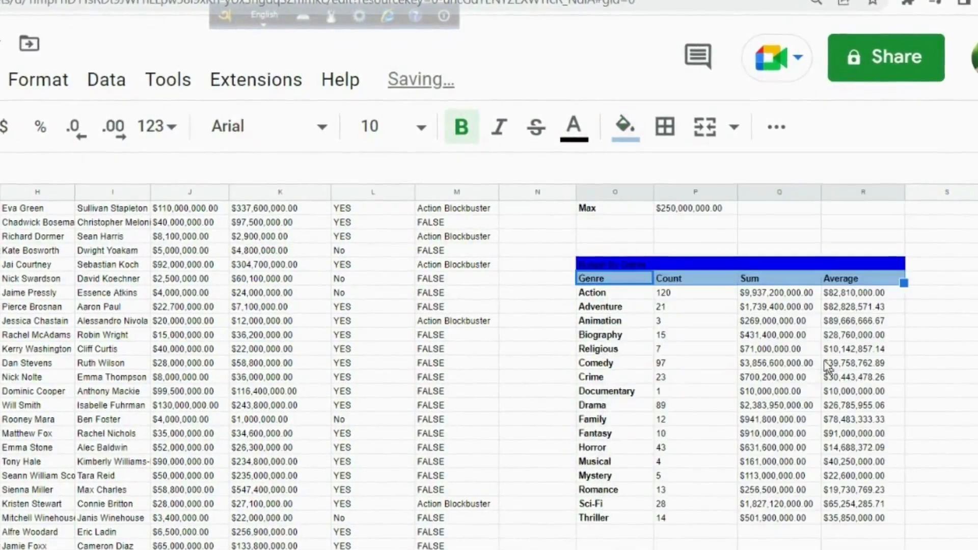
{"action": "left_click", "coordinate": [829, 225]}
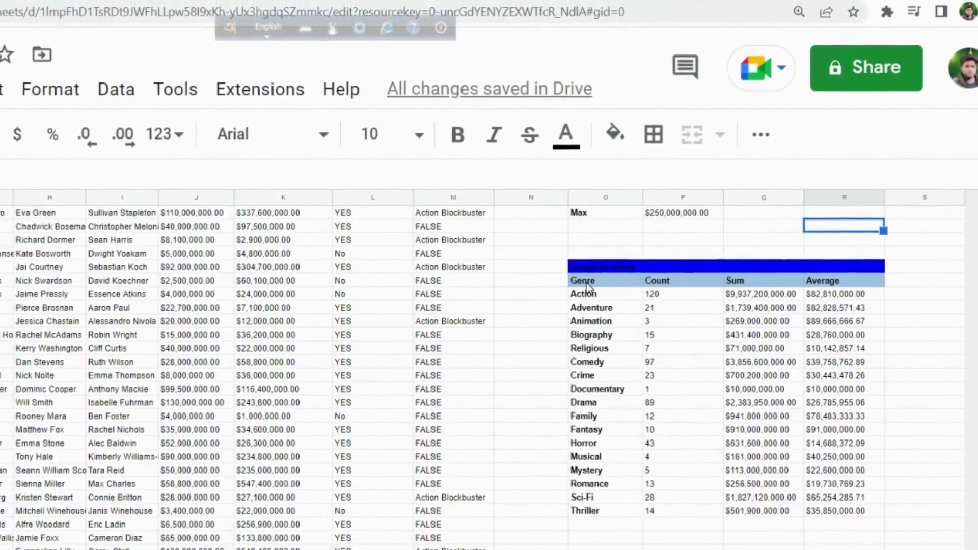
{"action": "left_click", "coordinate": [586, 283]}
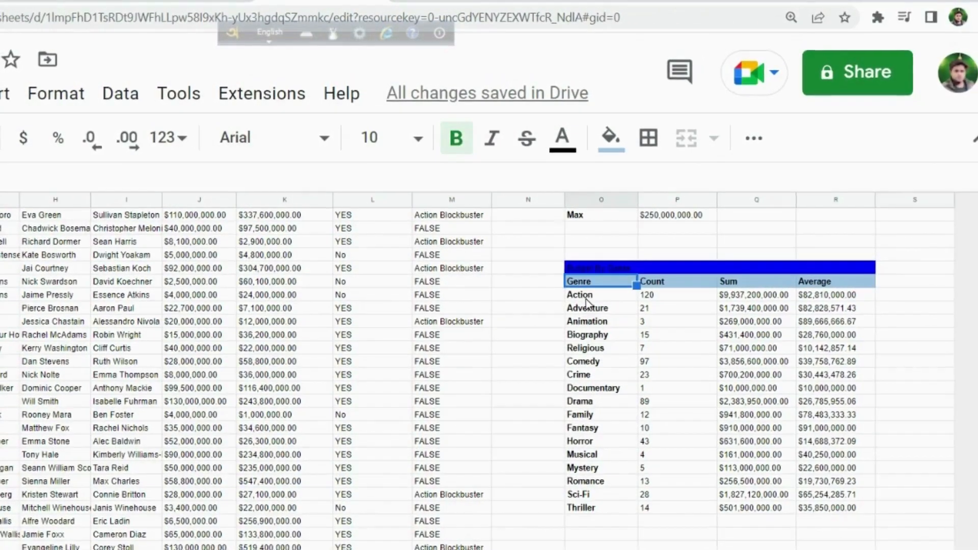
Step: Set the text color of the statistic labels in O3:O7 to light cornflower blue 1
{"action": "scroll", "coordinate": [590, 290], "scroll_direction": "up", "scroll_amount": 3}
{"action": "left_click_drag", "start_coordinate": [593, 249], "coordinate": [592, 304]}
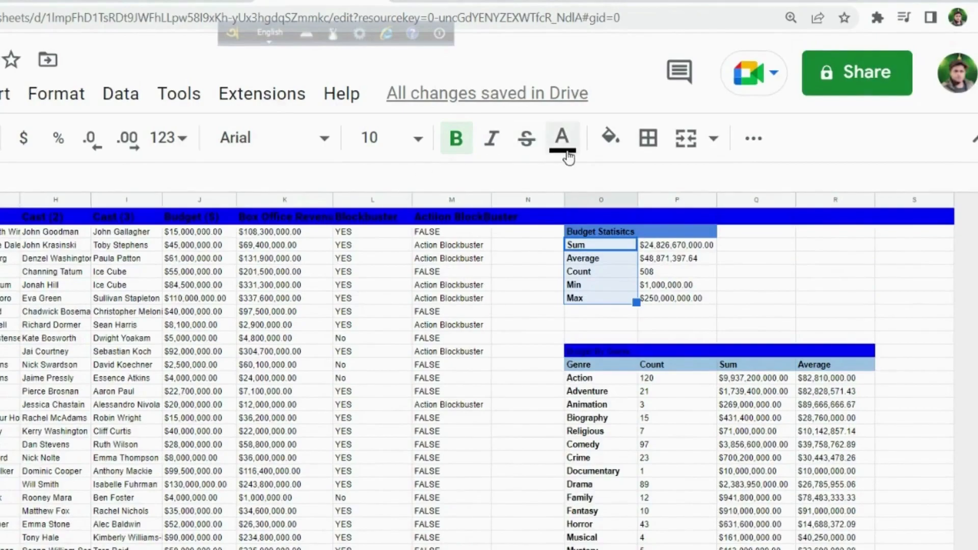
{"action": "left_click", "coordinate": [562, 137]}
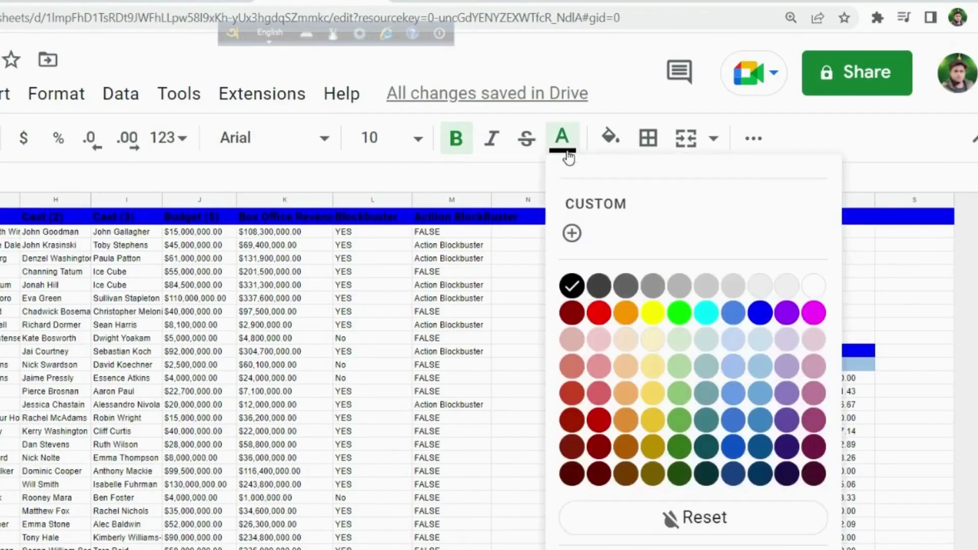
{"action": "left_click", "coordinate": [734, 395]}
{"action": "left_click", "coordinate": [767, 271]}
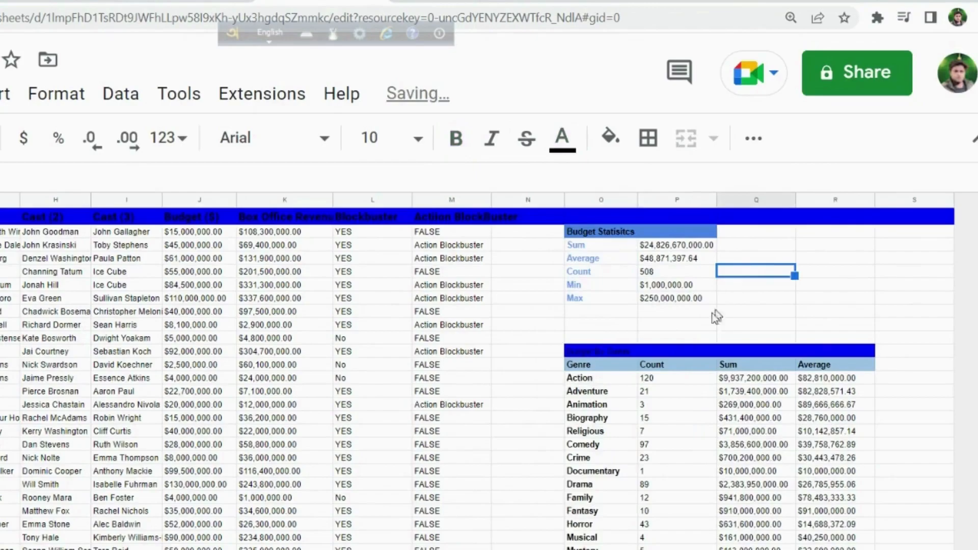
{"action": "scroll", "coordinate": [613, 323], "scroll_direction": "down", "scroll_amount": 2}
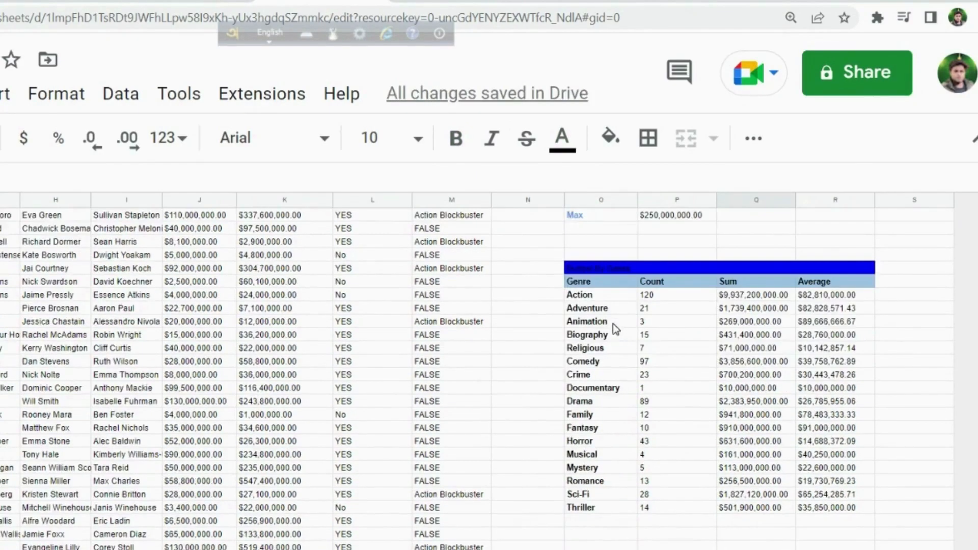
{"action": "scroll", "coordinate": [613, 323], "scroll_direction": "up", "scroll_amount": 2}
{"action": "left_click_drag", "start_coordinate": [605, 380], "coordinate": [615, 547]}
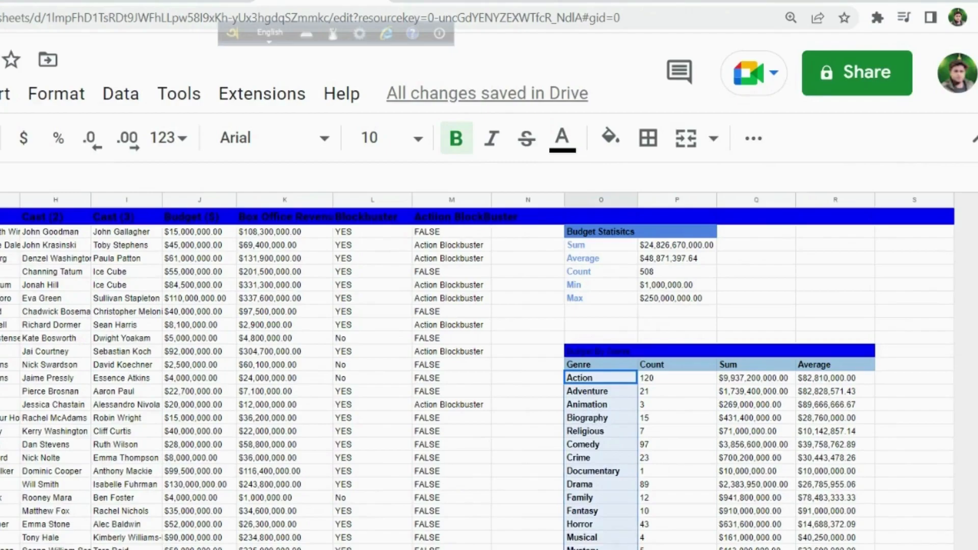
{"action": "scroll", "coordinate": [594, 487], "scroll_direction": "down", "scroll_amount": 2}
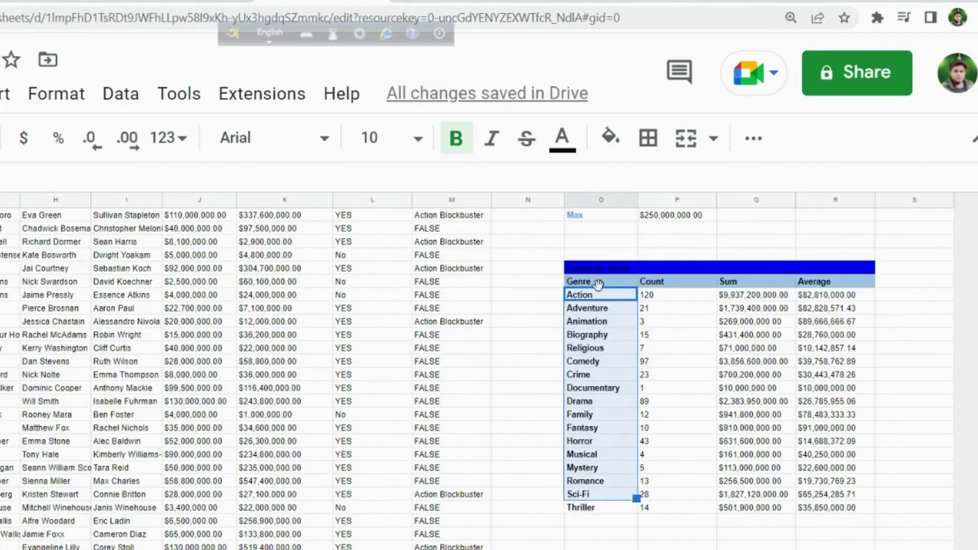
{"action": "left_click", "coordinate": [603, 293]}
{"action": "key", "text": "ctrl+c"}
{"action": "key", "text": "Escape"}
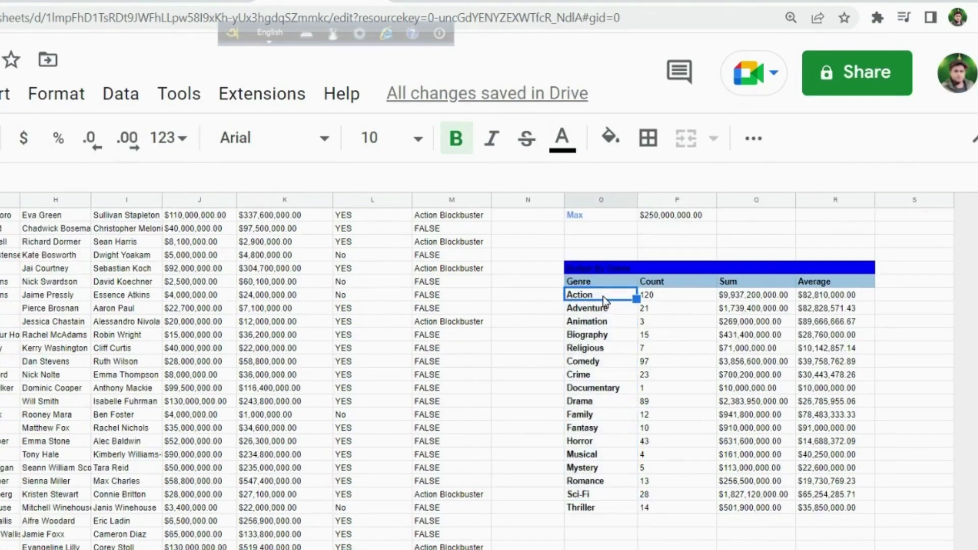
Step: Fill the genre names in O13:O29 with a blue shade, settling on light blue 3
{"action": "left_click_drag", "start_coordinate": [605, 301], "coordinate": [603, 509]}
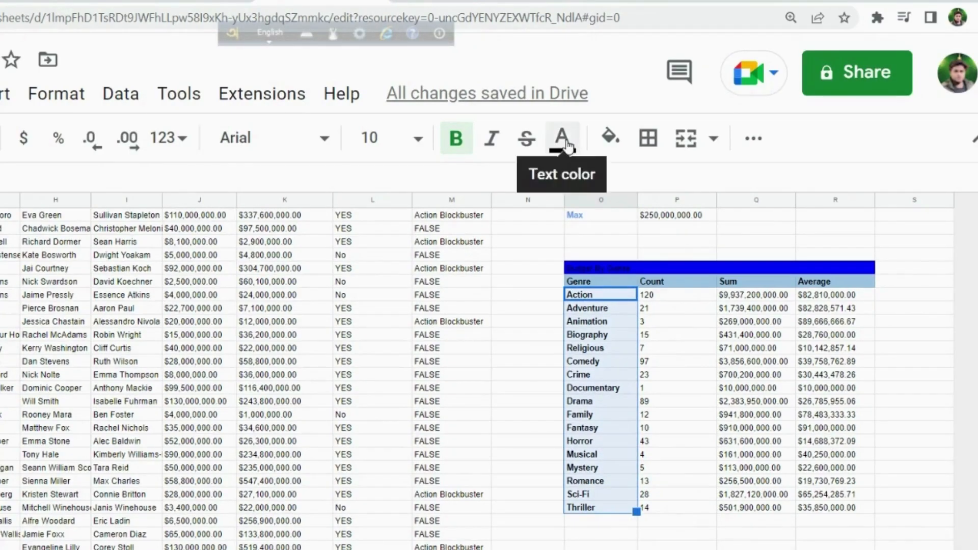
{"action": "left_click", "coordinate": [610, 136]}
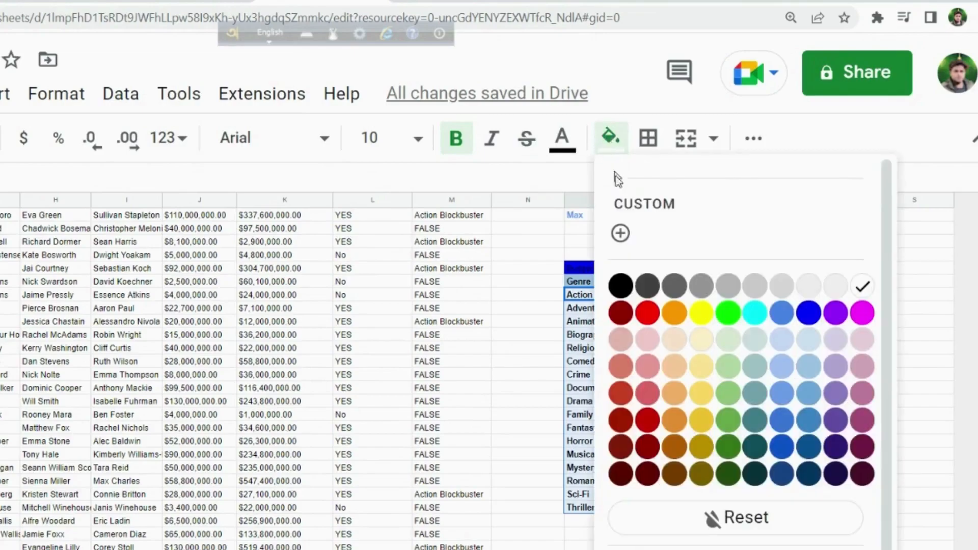
{"action": "left_click", "coordinate": [782, 393]}
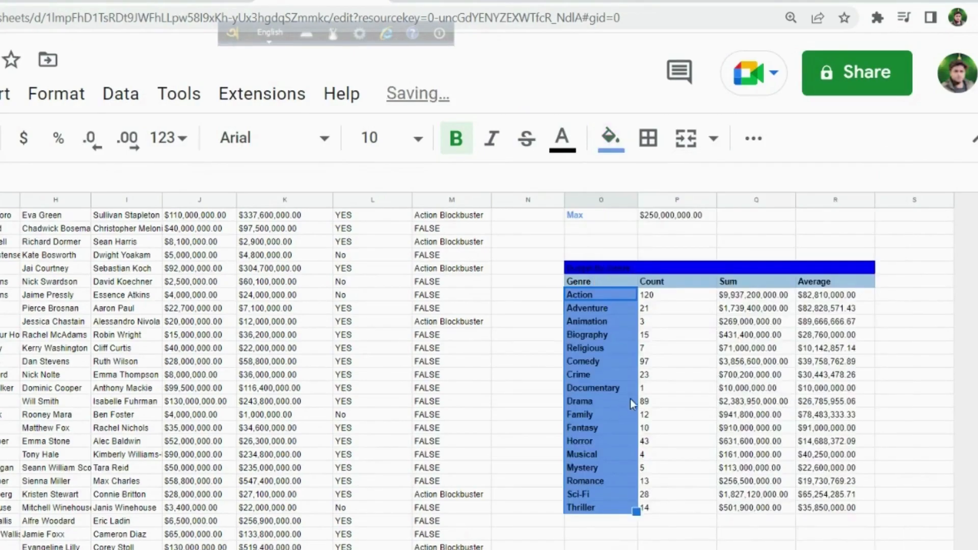
{"action": "left_click", "coordinate": [614, 138]}
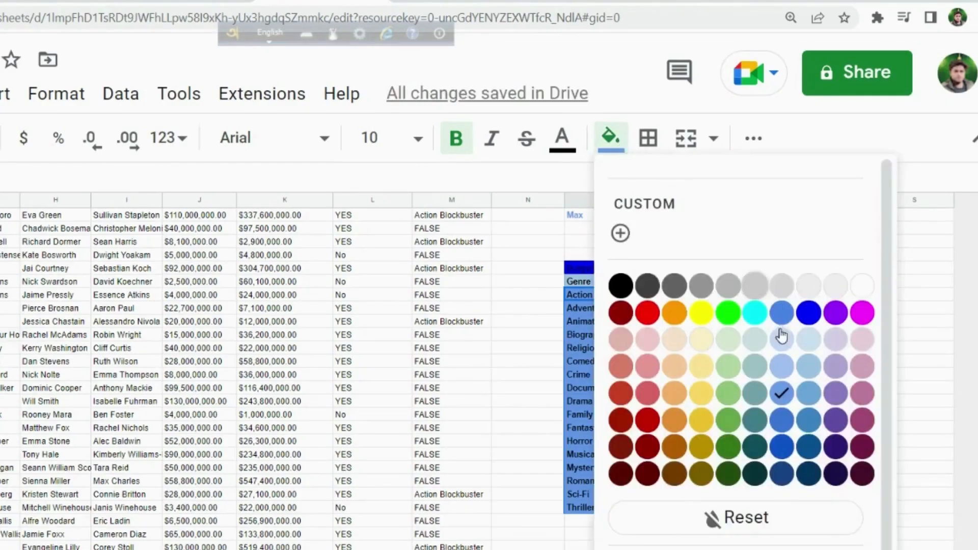
{"action": "left_click", "coordinate": [809, 394]}
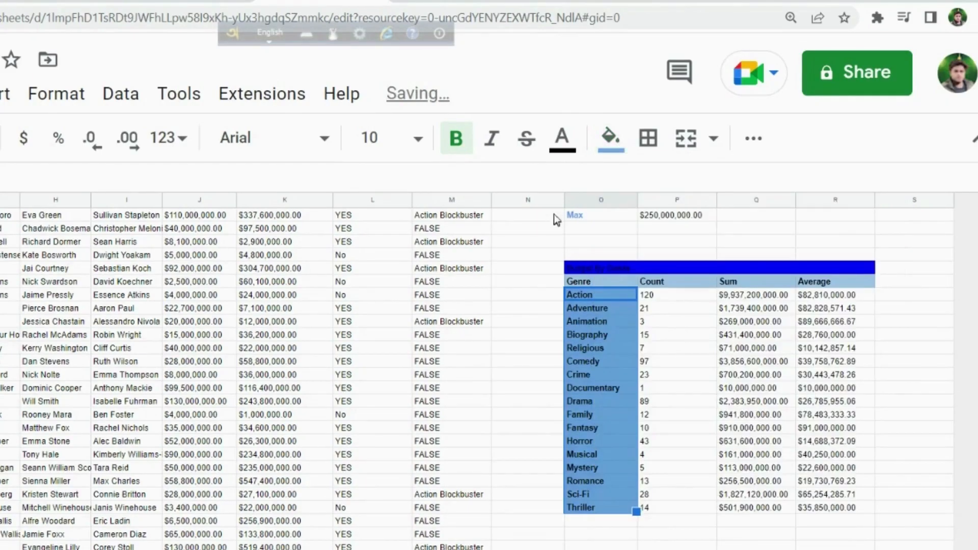
{"action": "left_click", "coordinate": [611, 138]}
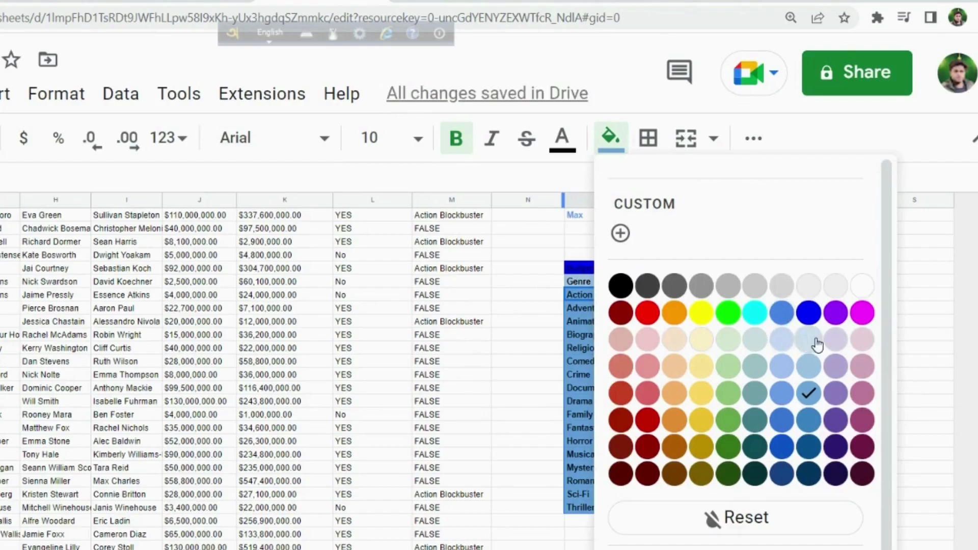
{"action": "left_click", "coordinate": [816, 343]}
{"action": "left_click", "coordinate": [676, 377]}
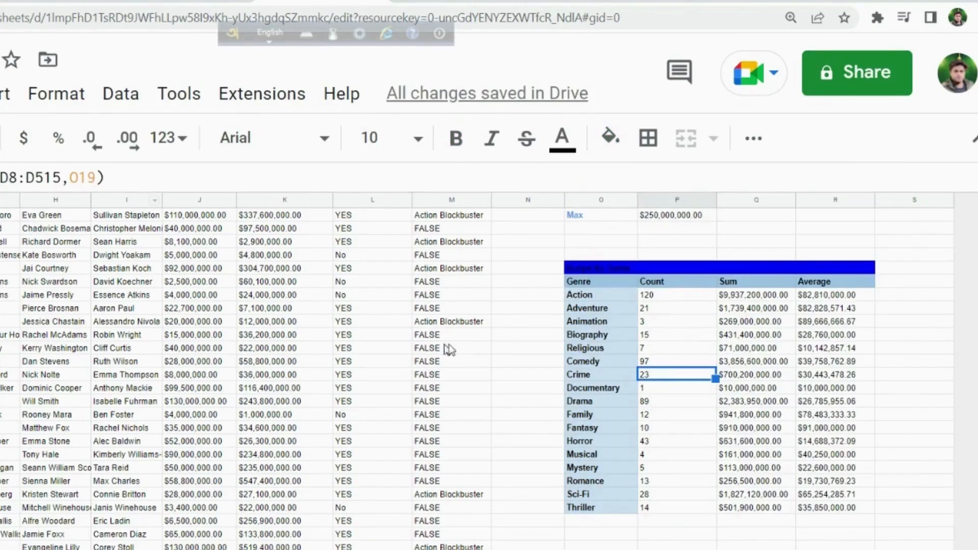
Step: Start a conditional formatting rule for the whole Action Blockbuster column M
{"action": "scroll", "coordinate": [575, 329], "scroll_direction": "up", "scroll_amount": 2}
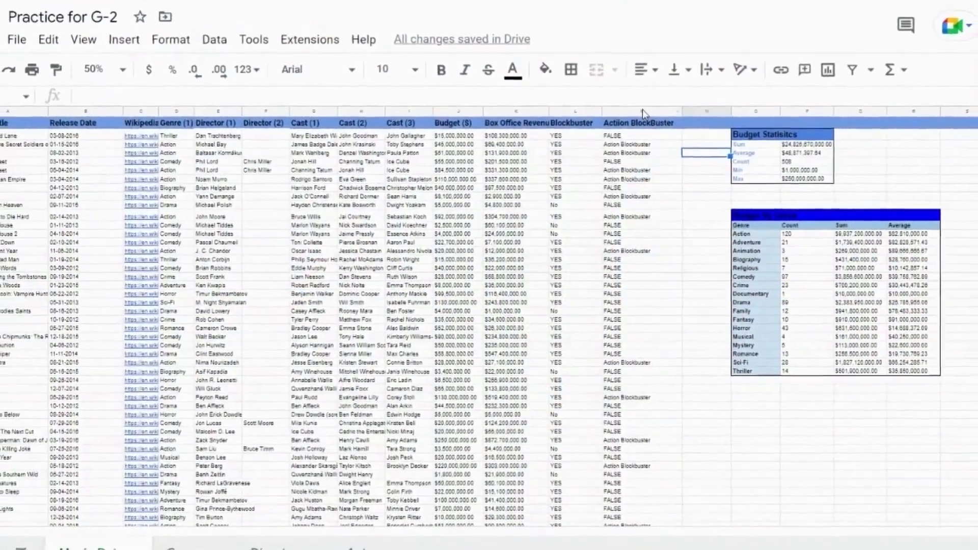
{"action": "left_click", "coordinate": [644, 108]}
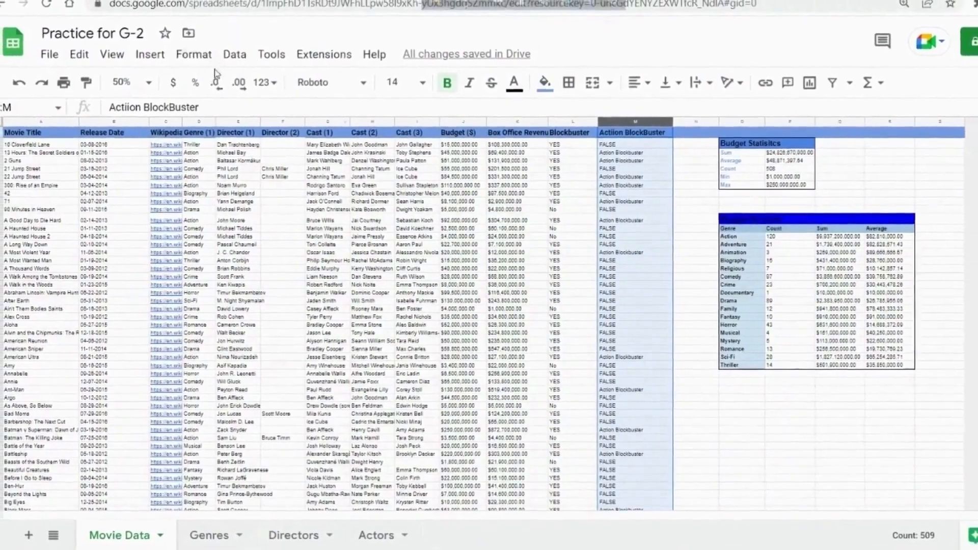
{"action": "left_click", "coordinate": [189, 51]}
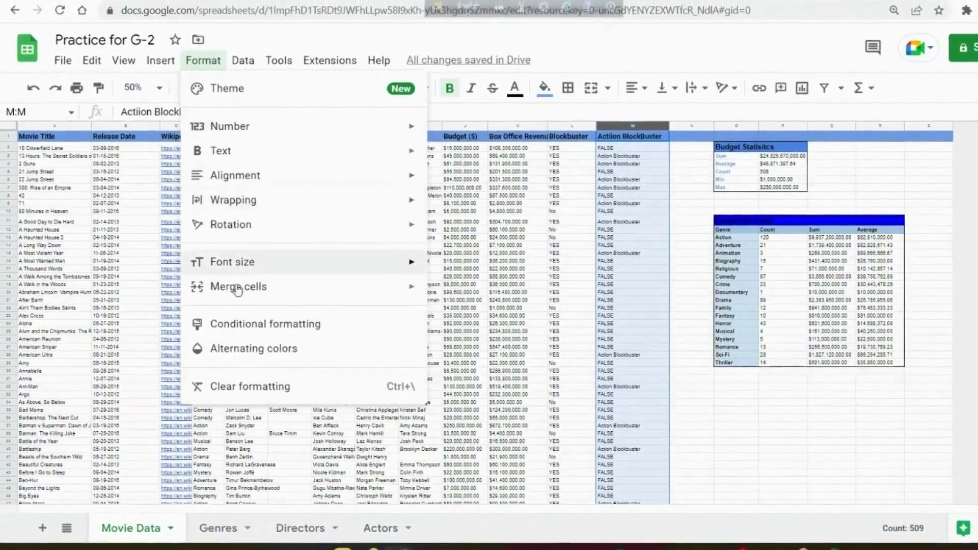
{"action": "left_click", "coordinate": [240, 326]}
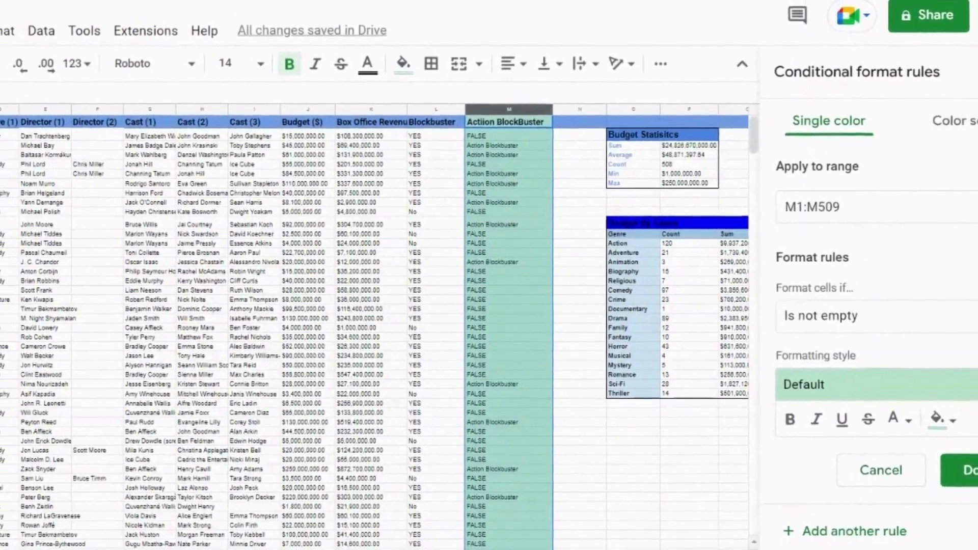
Step: Set the rule's condition for M1:M509 to "Text is exactly"
{"action": "left_click", "coordinate": [918, 317]}
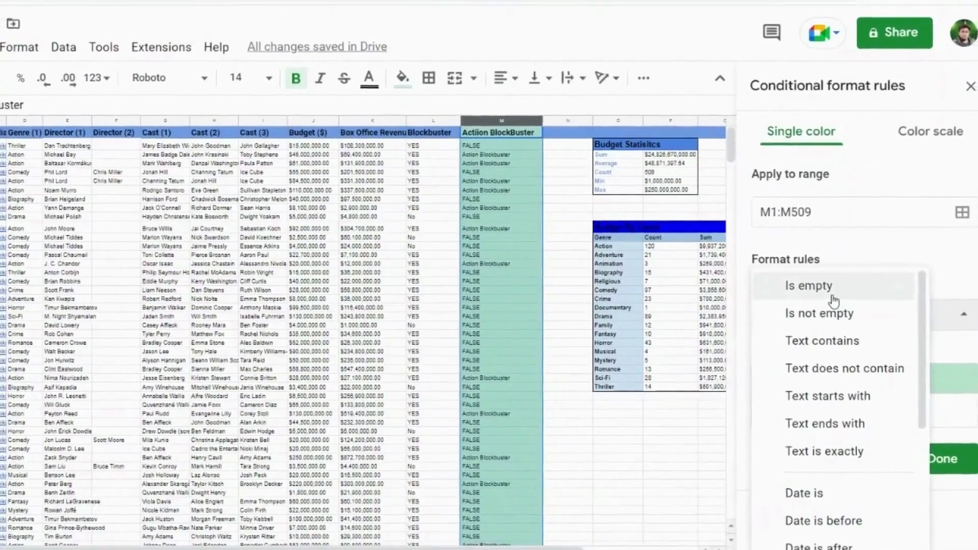
{"action": "scroll", "coordinate": [830, 303], "scroll_direction": "down", "scroll_amount": 3}
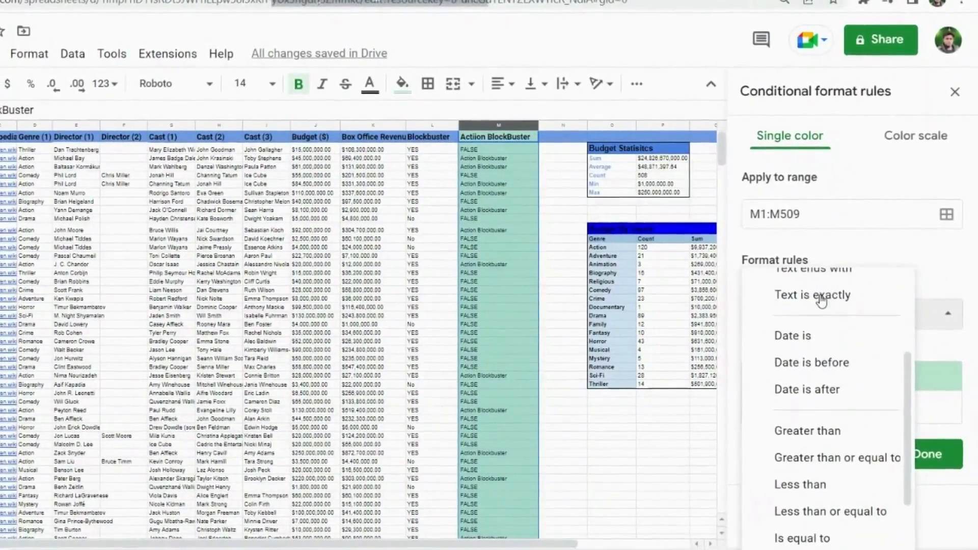
{"action": "scroll", "coordinate": [821, 301], "scroll_direction": "down", "scroll_amount": 2}
{"action": "scroll", "coordinate": [822, 302], "scroll_direction": "down", "scroll_amount": 1}
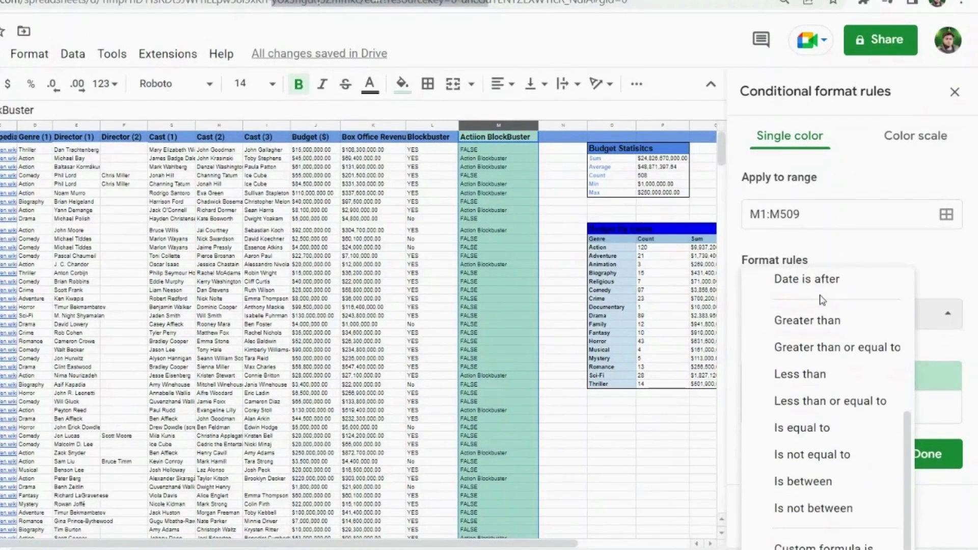
{"action": "scroll", "coordinate": [822, 299], "scroll_direction": "up", "scroll_amount": 2}
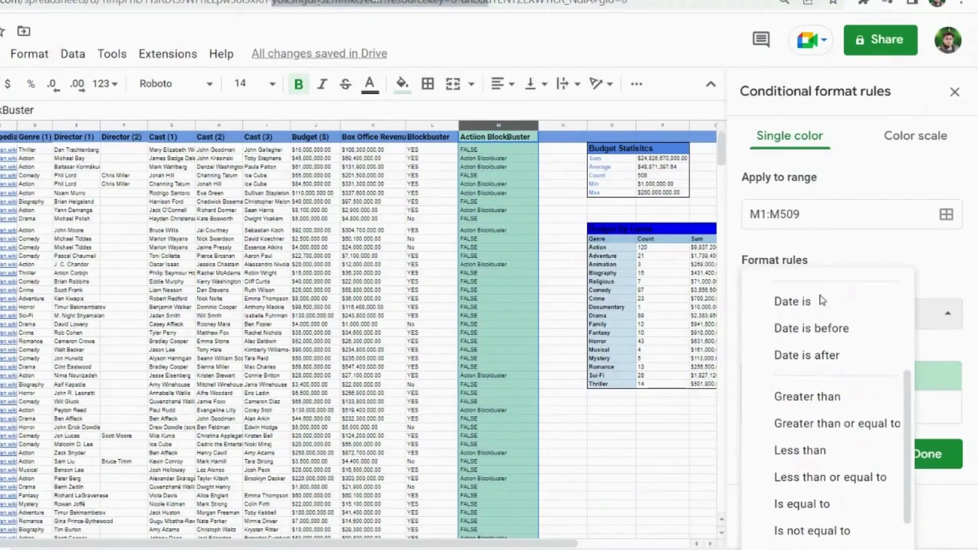
{"action": "scroll", "coordinate": [821, 301], "scroll_direction": "up", "scroll_amount": 2}
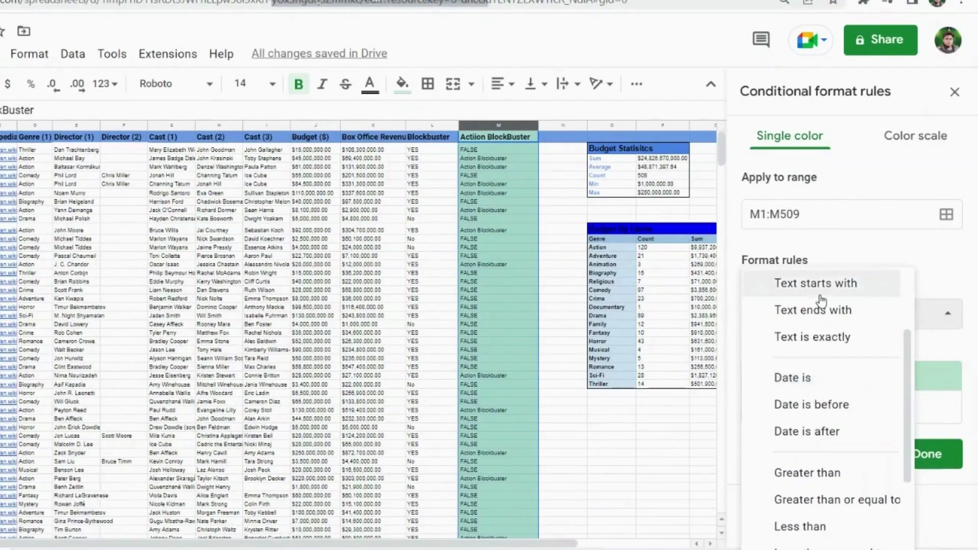
{"action": "scroll", "coordinate": [822, 301], "scroll_direction": "up", "scroll_amount": 2}
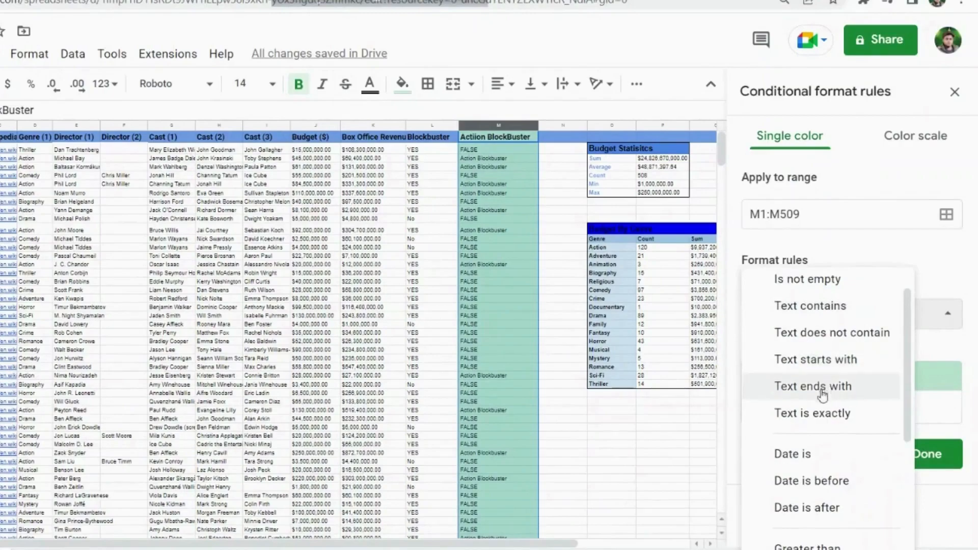
{"action": "left_click", "coordinate": [821, 415]}
{"action": "left_click", "coordinate": [822, 416]}
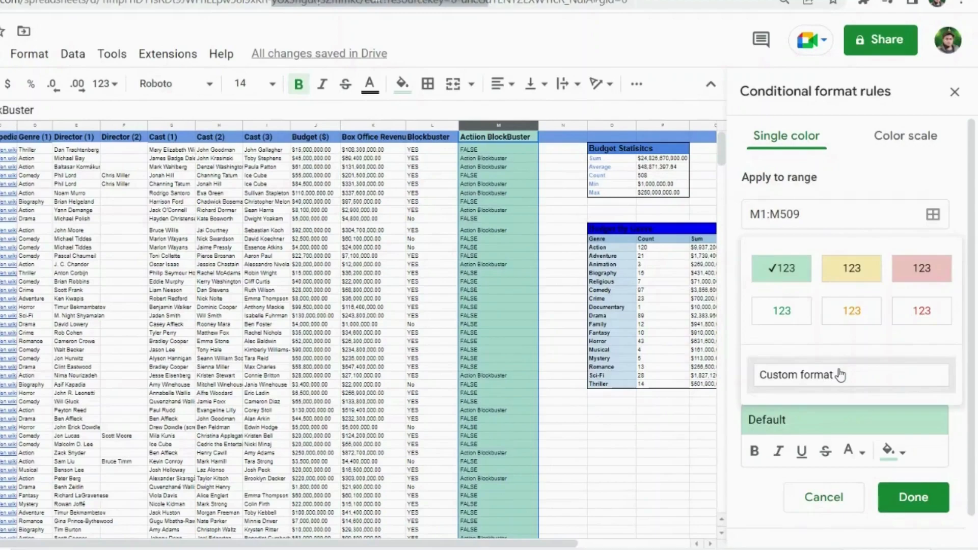
{"action": "left_click", "coordinate": [834, 386]}
Step: Copy "Action Blockbuster" from cell M7 and paste it as the text the rule has to match
{"action": "left_click", "coordinate": [835, 355]}
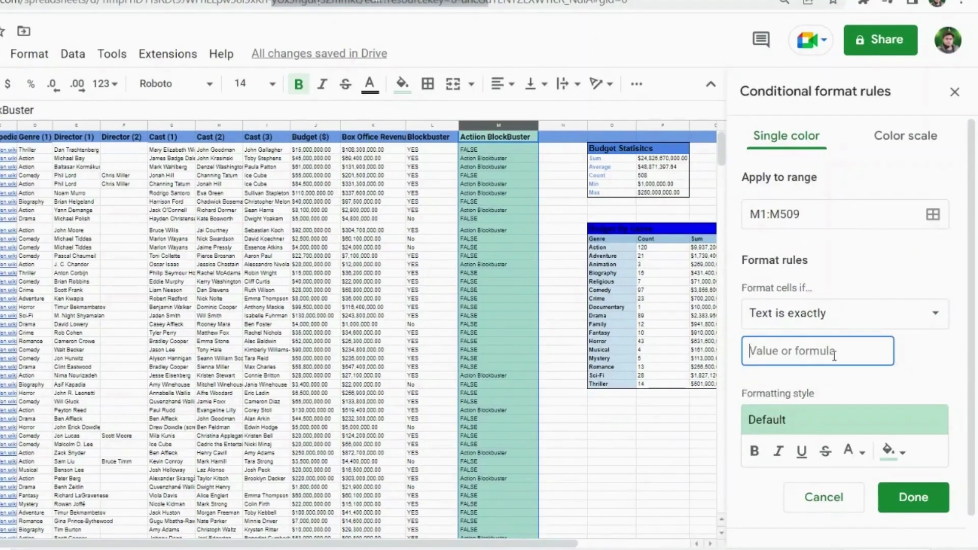
{"action": "left_click", "coordinate": [481, 194]}
{"action": "right_click", "coordinate": [481, 194]}
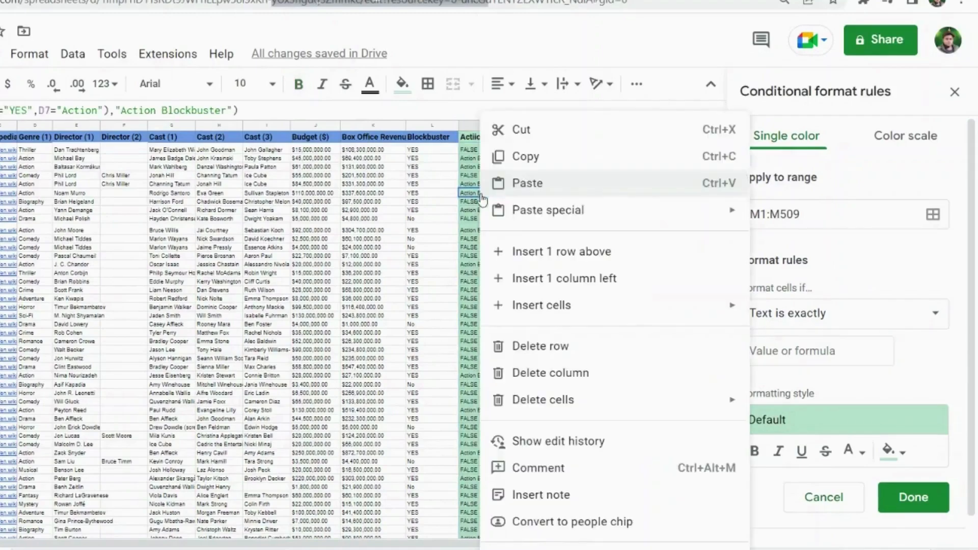
{"action": "left_click", "coordinate": [513, 161]}
{"action": "left_click", "coordinate": [796, 360]}
{"action": "right_click", "coordinate": [796, 359]}
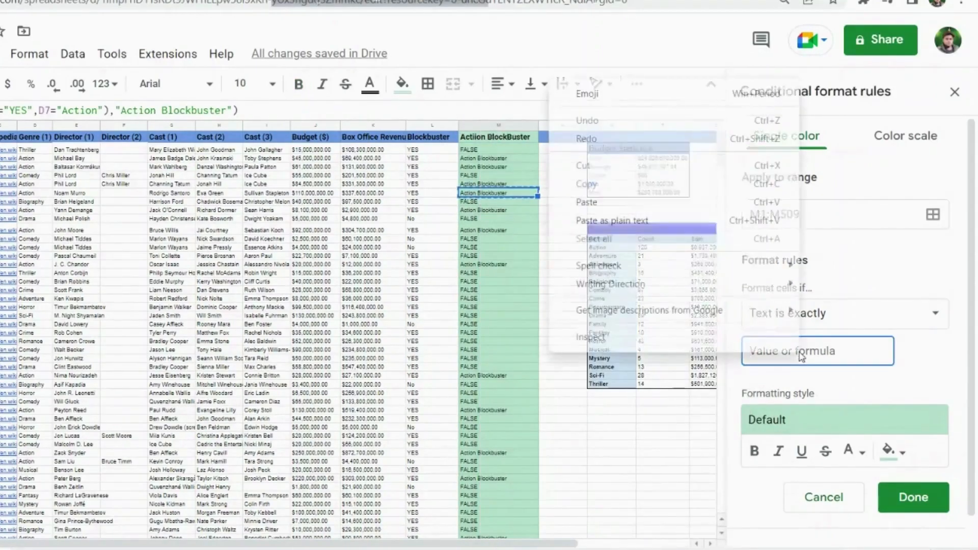
{"action": "left_click", "coordinate": [668, 209]}
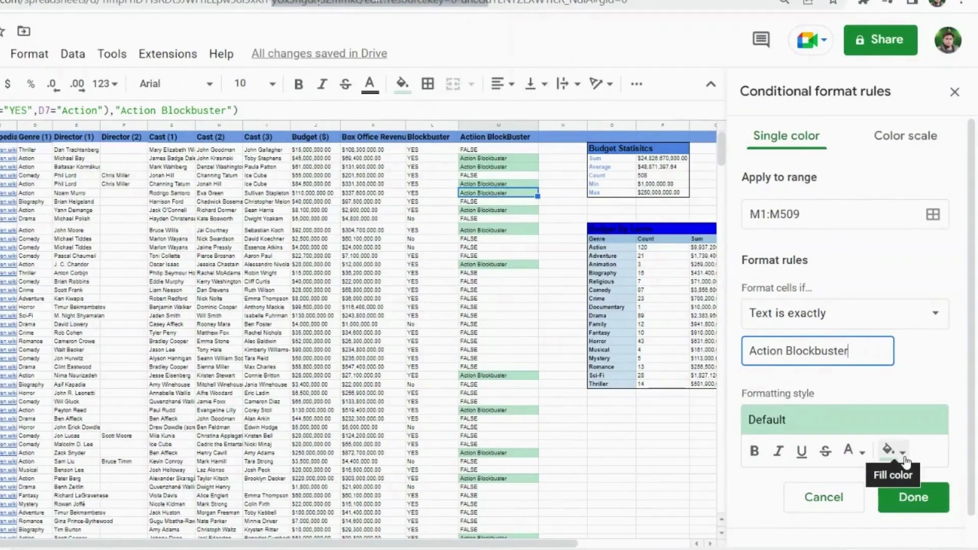
Step: Give the Action Blockbuster rule a medium-light cornflower blue fill and save the rule
{"action": "left_click", "coordinate": [906, 462]}
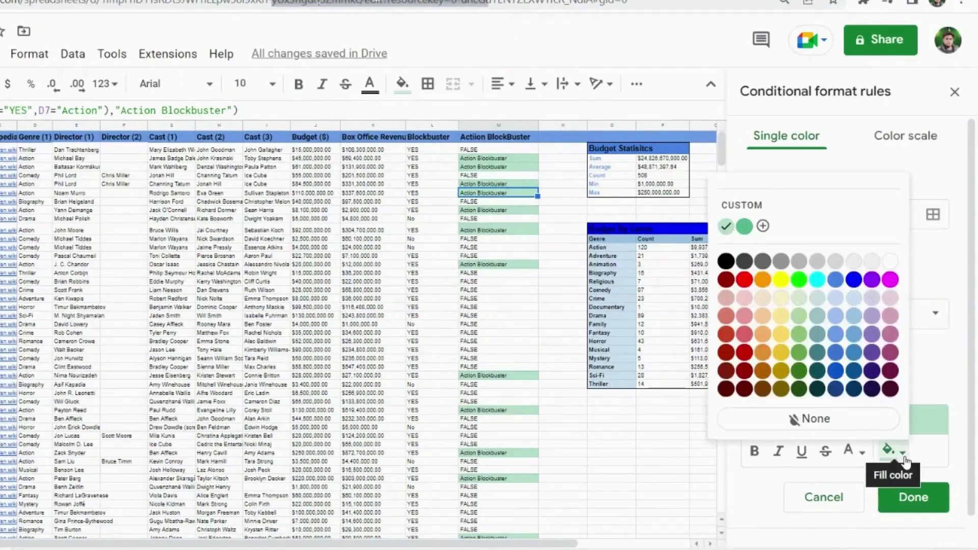
{"action": "left_click", "coordinate": [835, 315]}
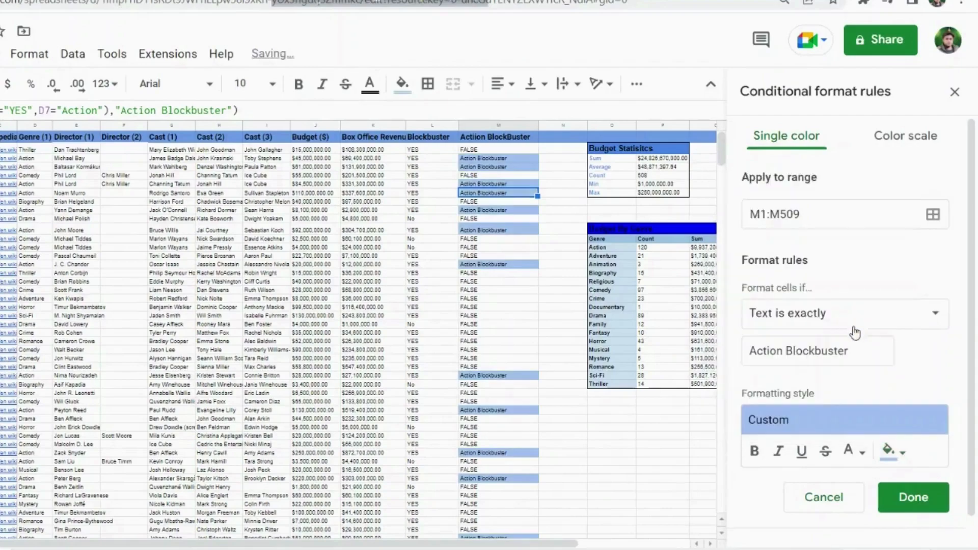
{"action": "left_click", "coordinate": [905, 501]}
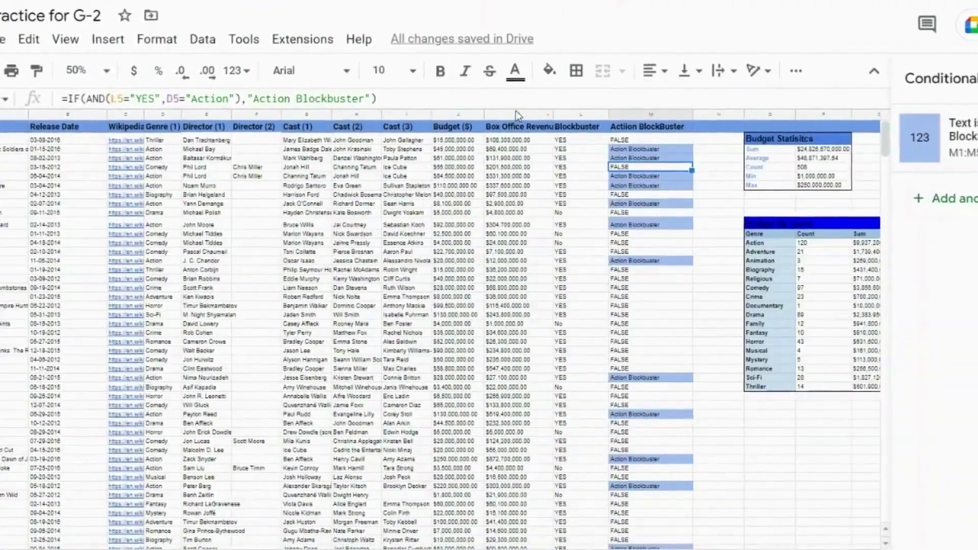
Step: Start a color scale conditional formatting rule for the whole Box Office Revenue column K
{"action": "left_click", "coordinate": [516, 115]}
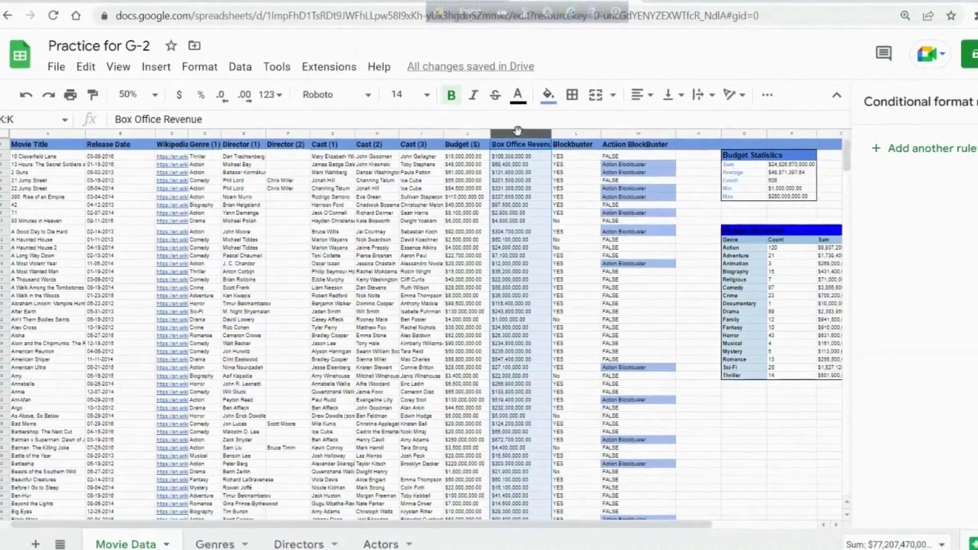
{"action": "left_click", "coordinate": [200, 67]}
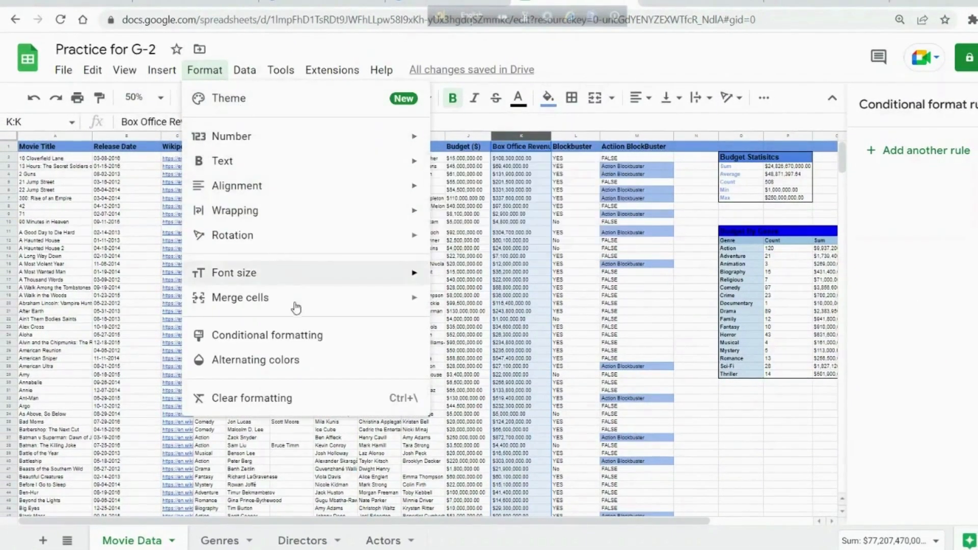
{"action": "left_click", "coordinate": [319, 336]}
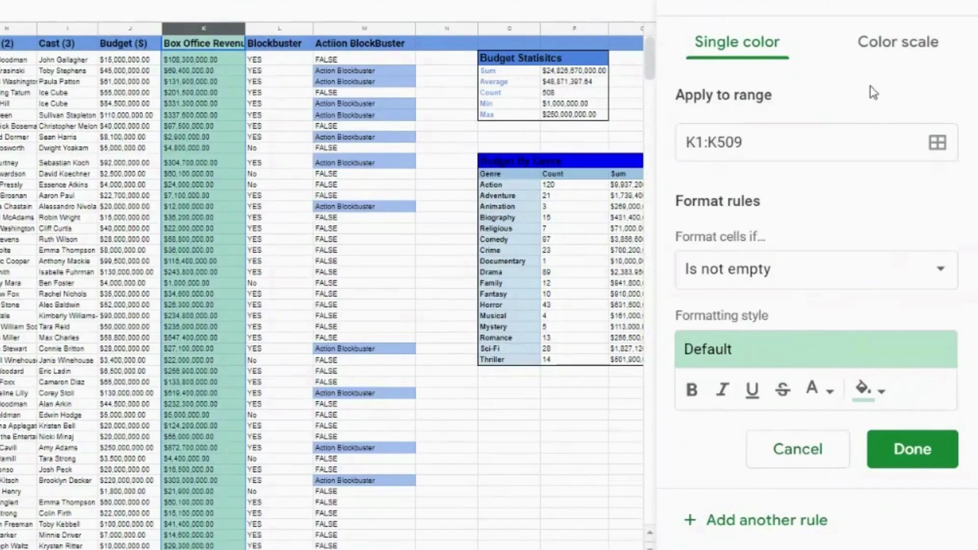
{"action": "left_click", "coordinate": [884, 45]}
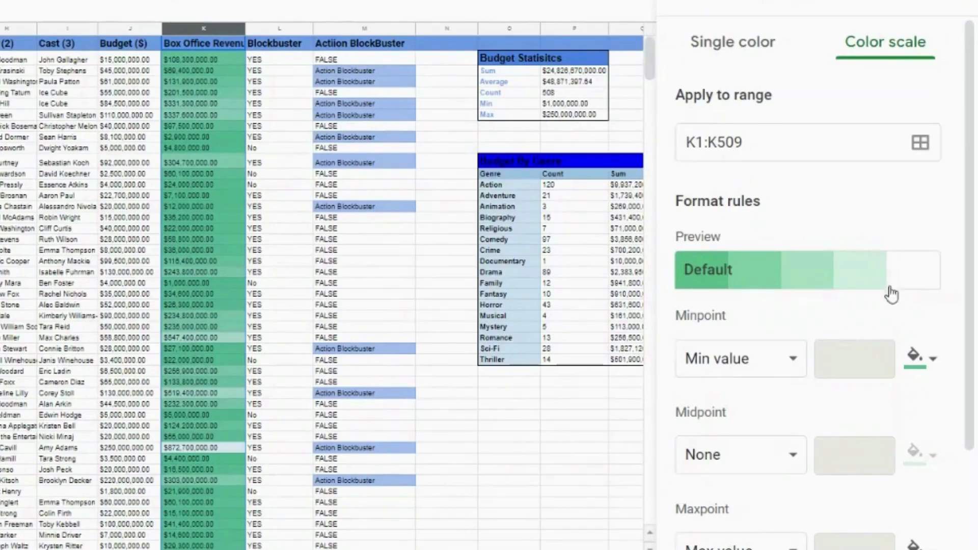
Step: Use the white-to-yellow color scale preset for K1:K509, save the rule, and close the conditional formatting settings
{"action": "left_click", "coordinate": [744, 280]}
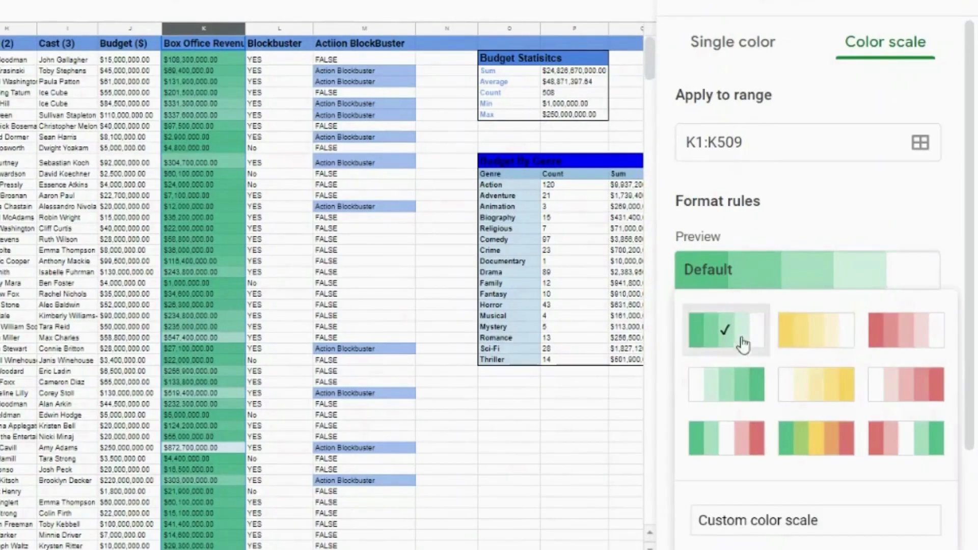
{"action": "left_click", "coordinate": [798, 385]}
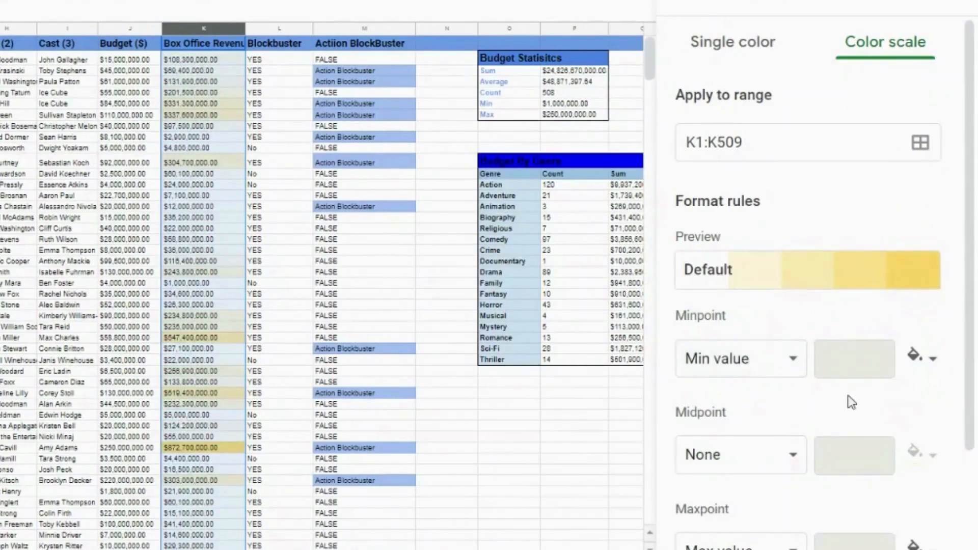
{"action": "scroll", "coordinate": [913, 320], "scroll_direction": "down", "scroll_amount": 2}
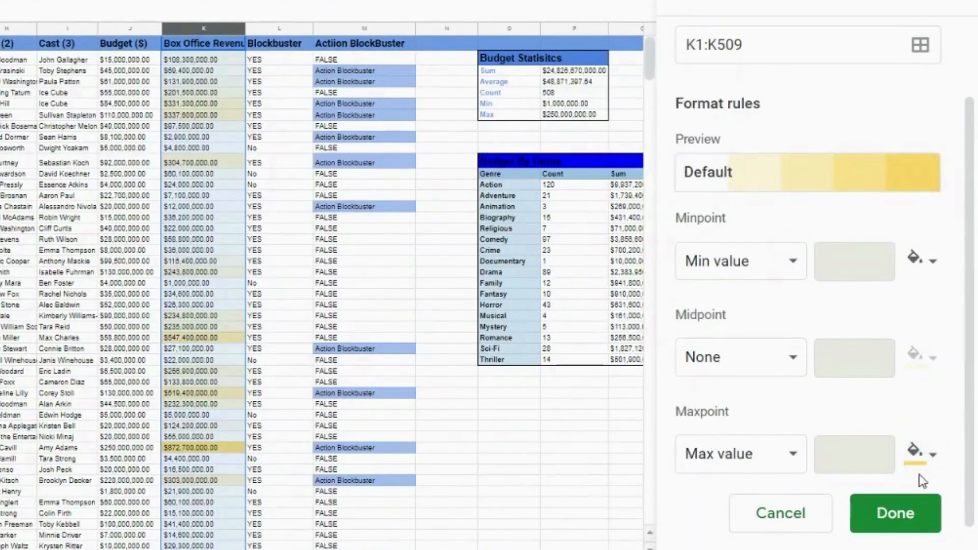
{"action": "left_click", "coordinate": [897, 515]}
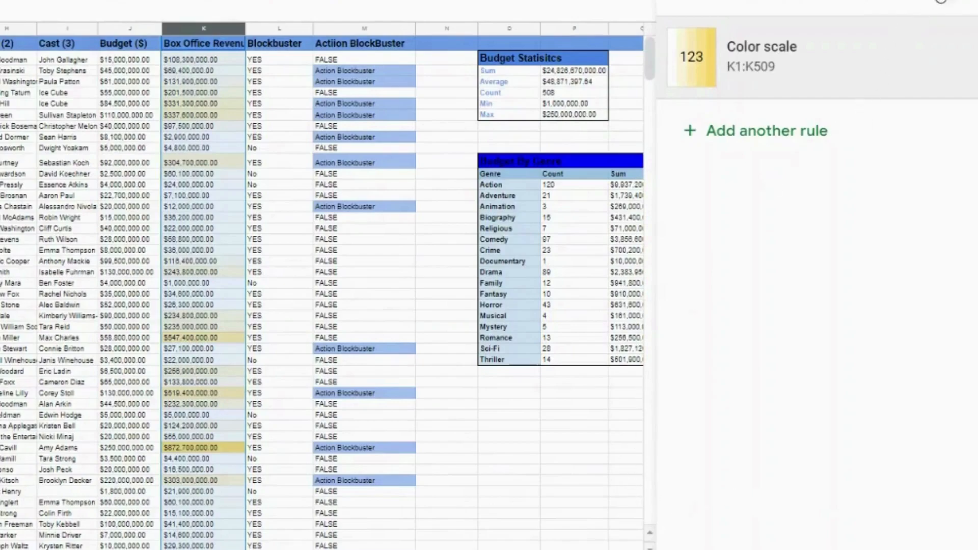
{"action": "left_click", "coordinate": [947, 4]}
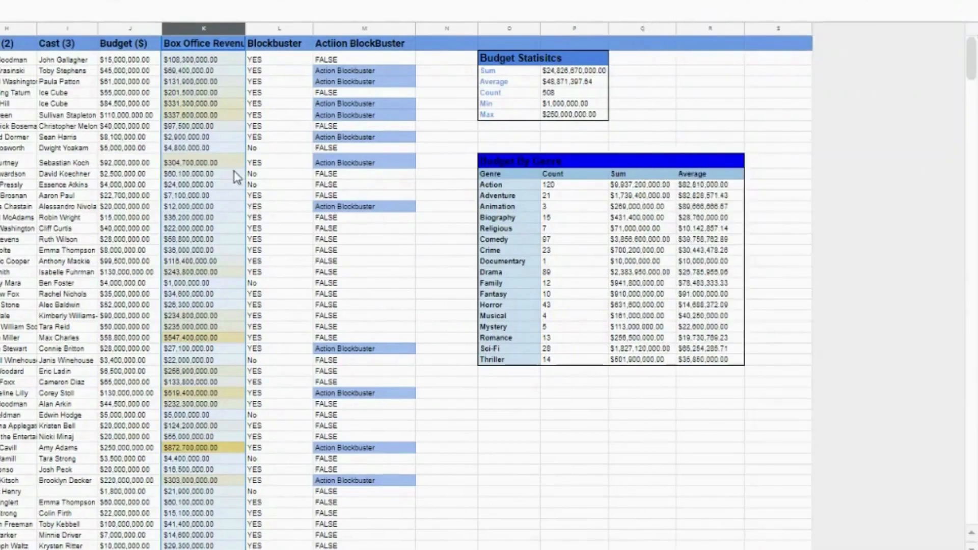
{"action": "left_click", "coordinate": [277, 186]}
{"action": "scroll", "coordinate": [226, 169], "scroll_direction": "down", "scroll_amount": 3}
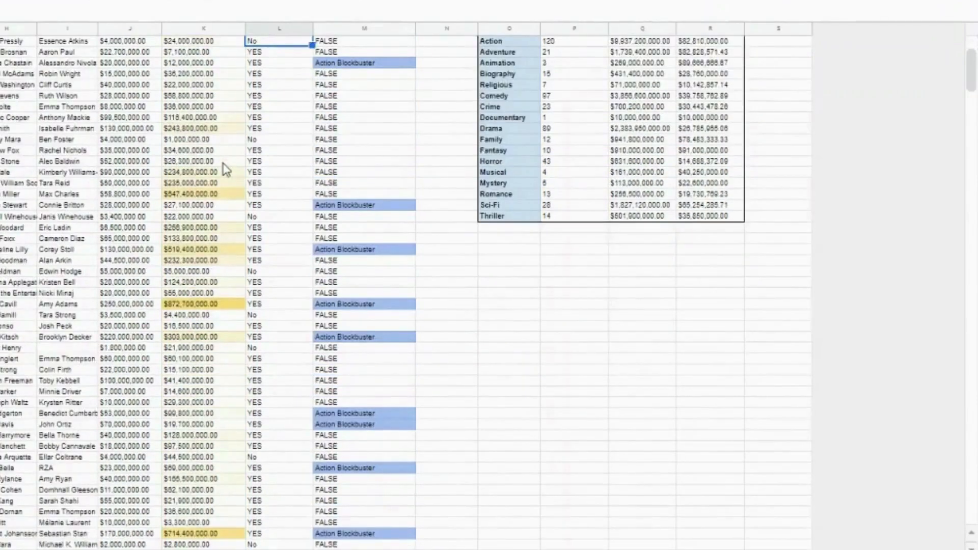
{"action": "scroll", "coordinate": [226, 170], "scroll_direction": "up", "scroll_amount": 3}
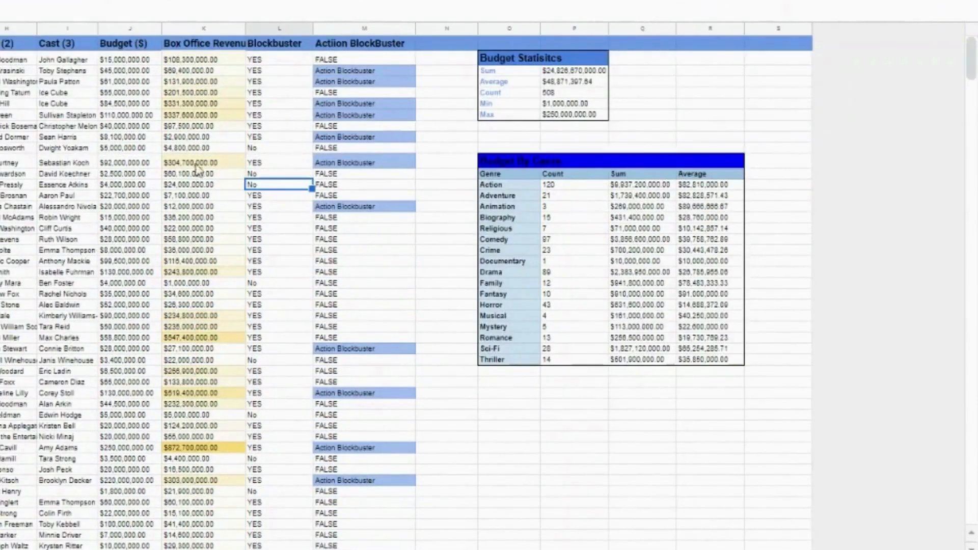